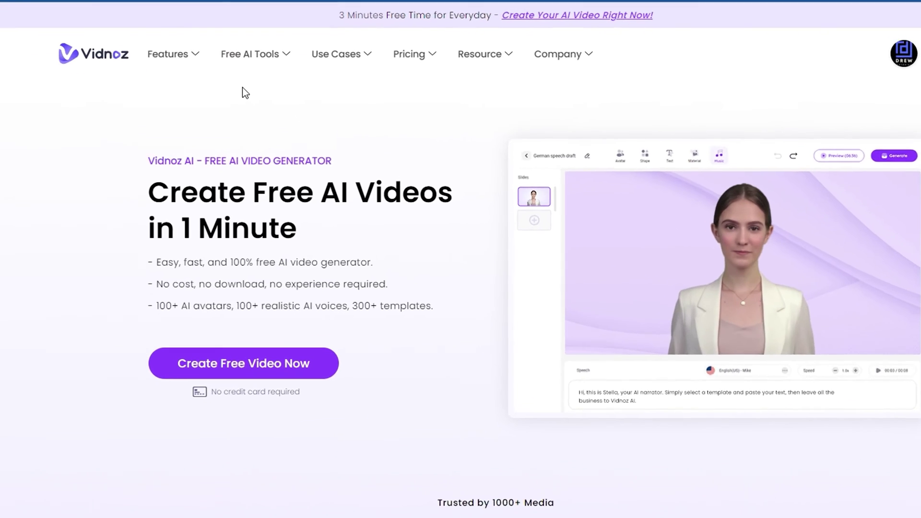
# Show the Free AI Tools dropdown, with AI Voice Changer listed, on the Vidnoz homepage.
pyautogui.moveTo(262, 63)
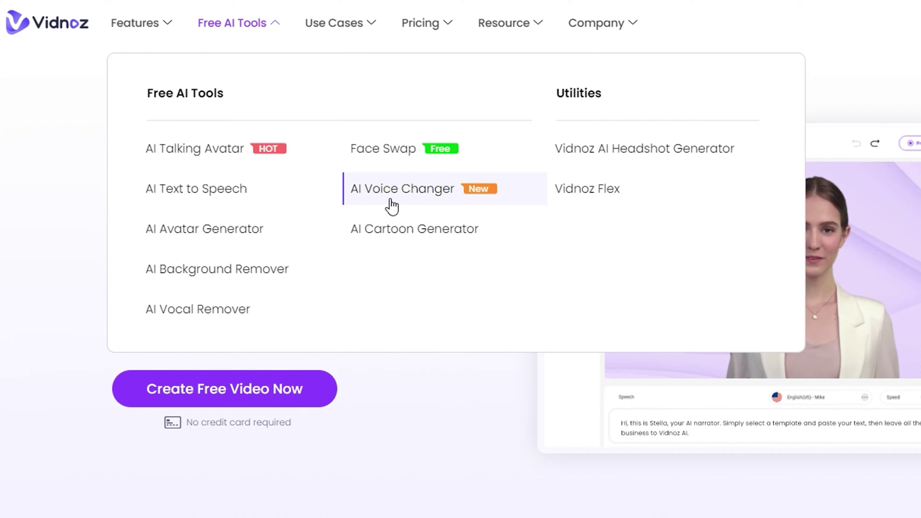
# Open AI Voice Changer from Free AI Tools and switch to Custom AI Voice mode.
pyautogui.click(405, 192)
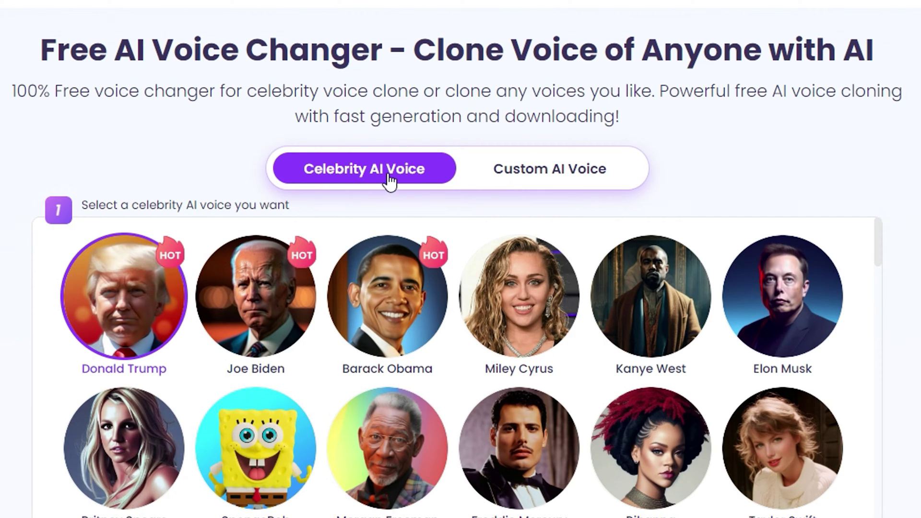
pyautogui.click(523, 183)
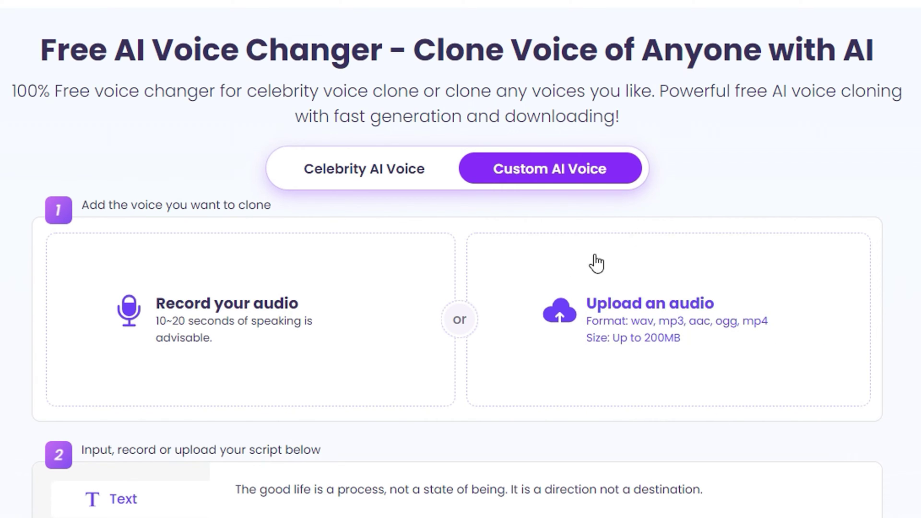
pyautogui.scroll(-6, 594, 261)
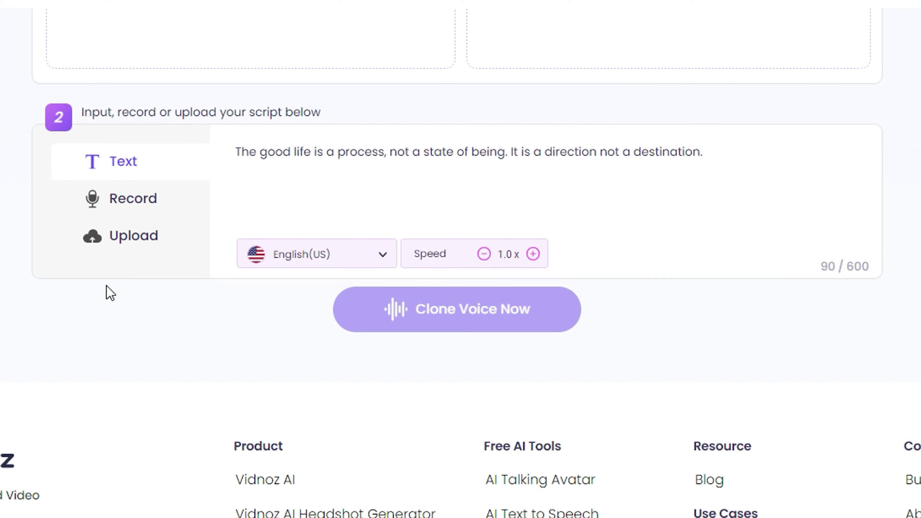
pyautogui.scroll(6, 798, 210)
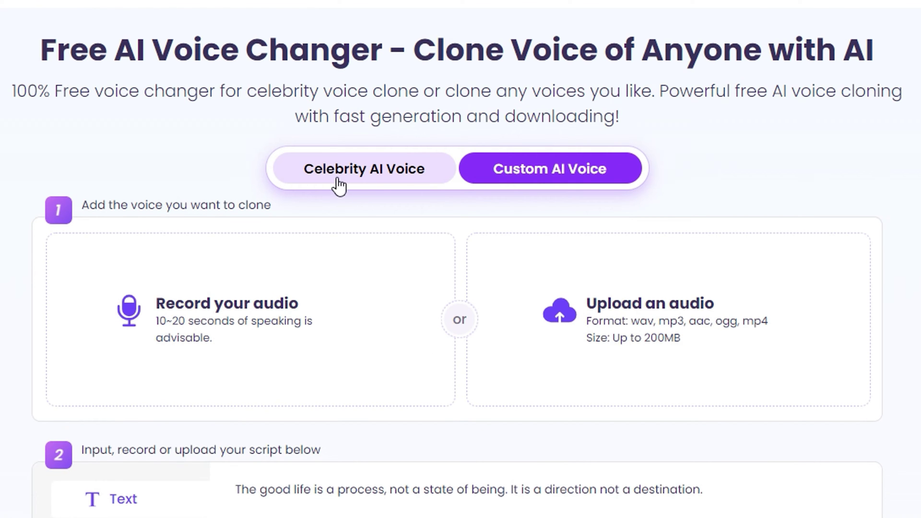
# Return to Celebrity AI Voice and scroll down to the celebrity voice grid.
pyautogui.click(349, 178)
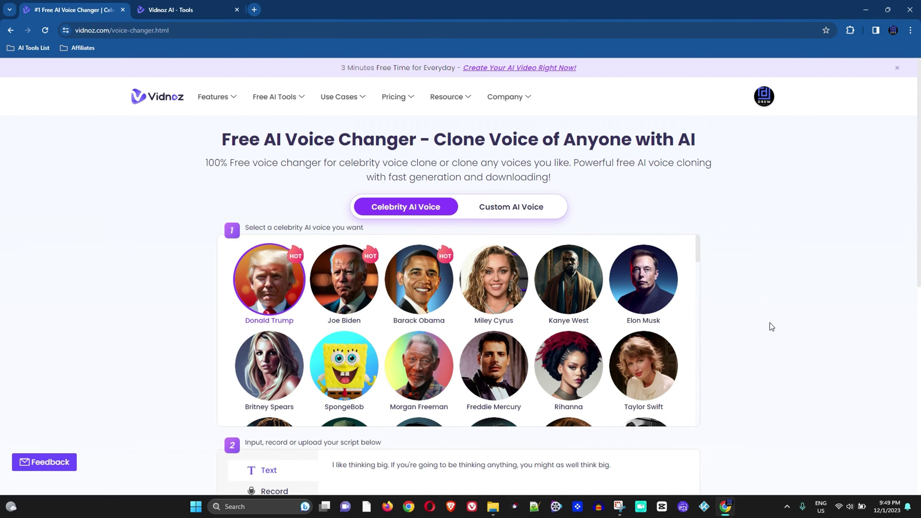
pyautogui.scroll(-1, 829, 323)
pyautogui.scroll(-1, 829, 324)
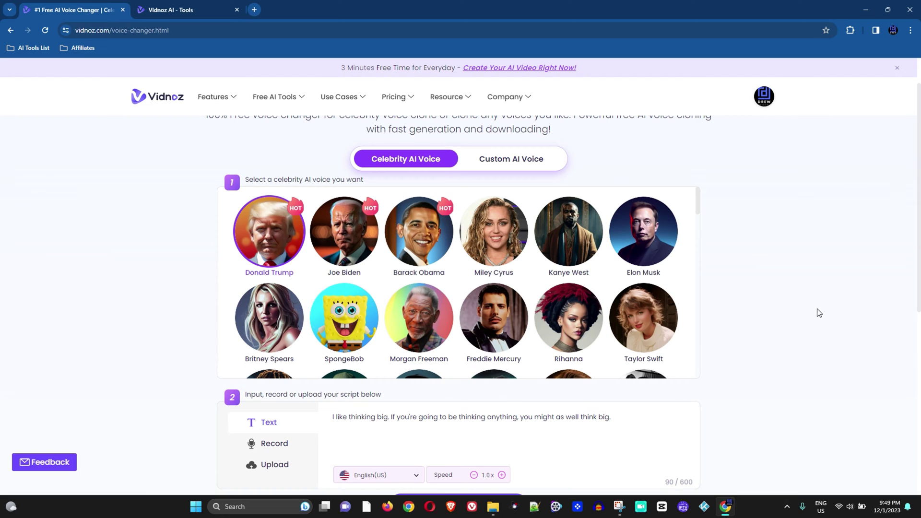
pyautogui.scroll(-1, 819, 312)
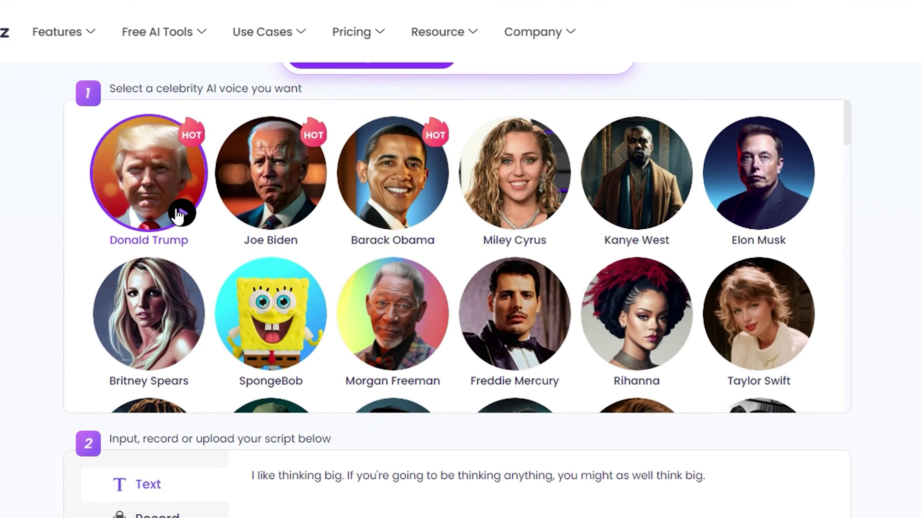
pyautogui.moveTo(289, 210)
# Preview Biden, Obama, Miley Cyrus, Kanye West, Elon Musk, Morgan Freeman, Rihanna and Taylor Swift voices.
pyautogui.click(303, 214)
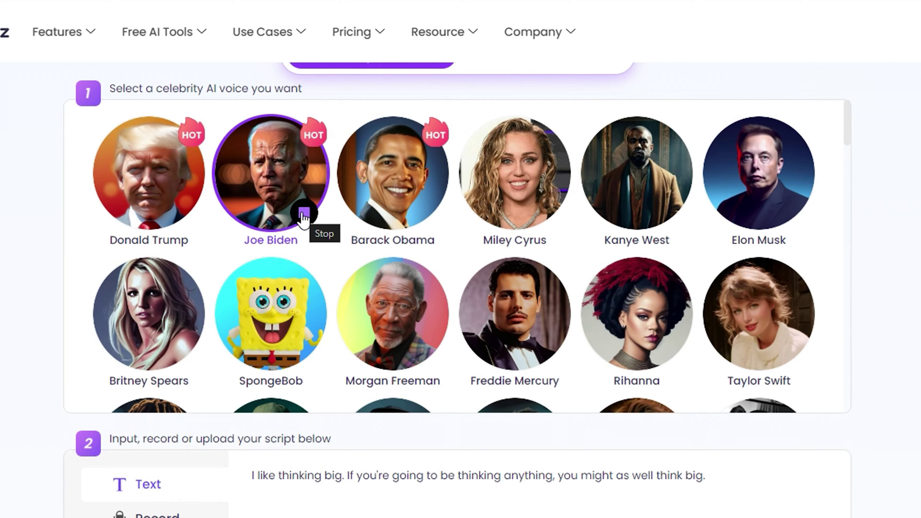
pyautogui.click(426, 215)
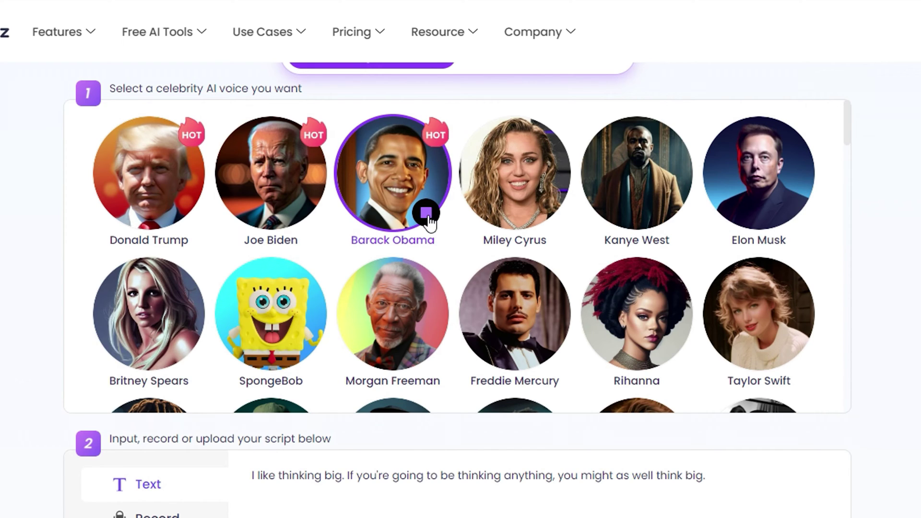
pyautogui.click(547, 213)
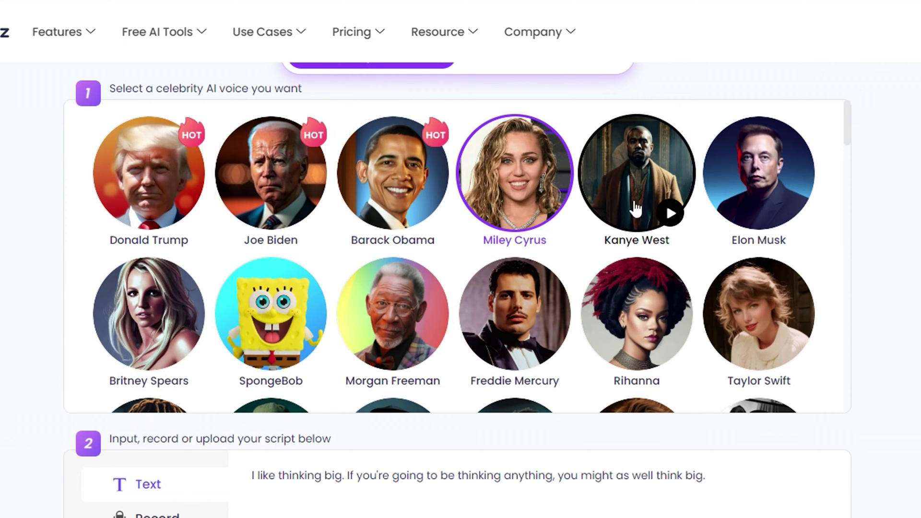
pyautogui.click(671, 215)
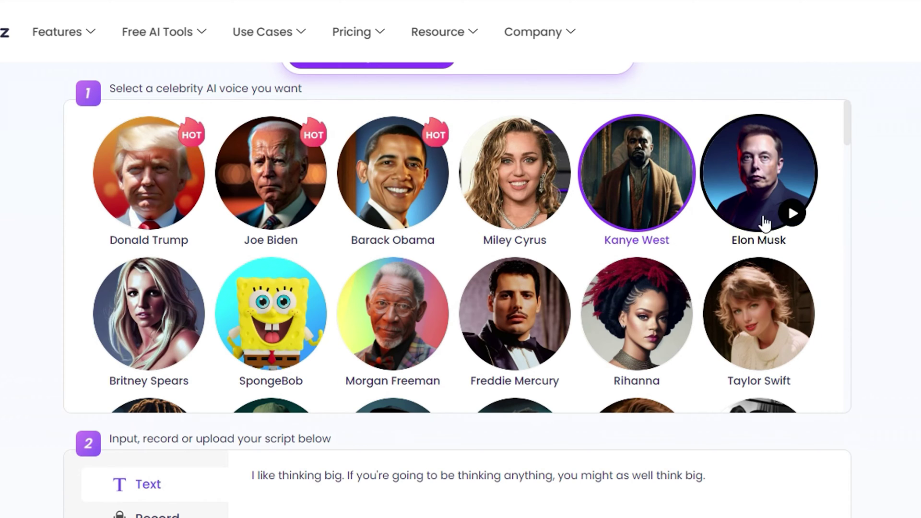
pyautogui.click(797, 214)
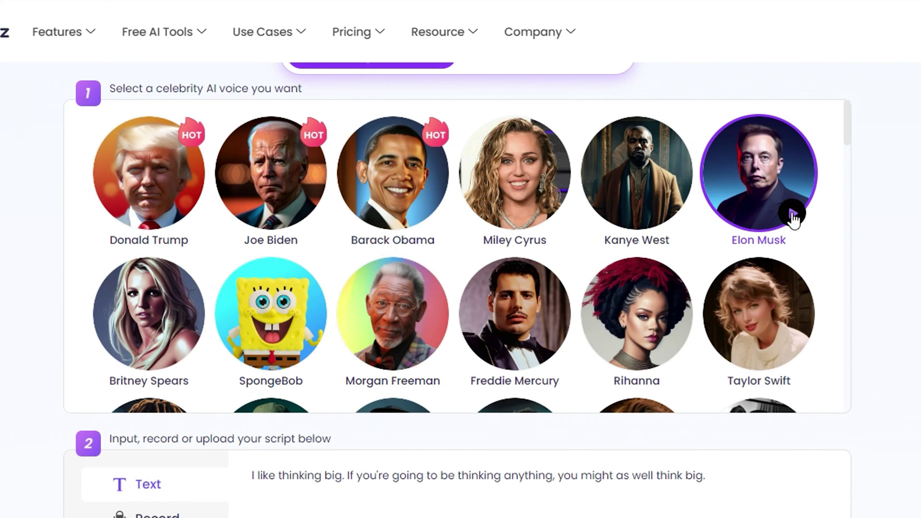
pyautogui.click(427, 356)
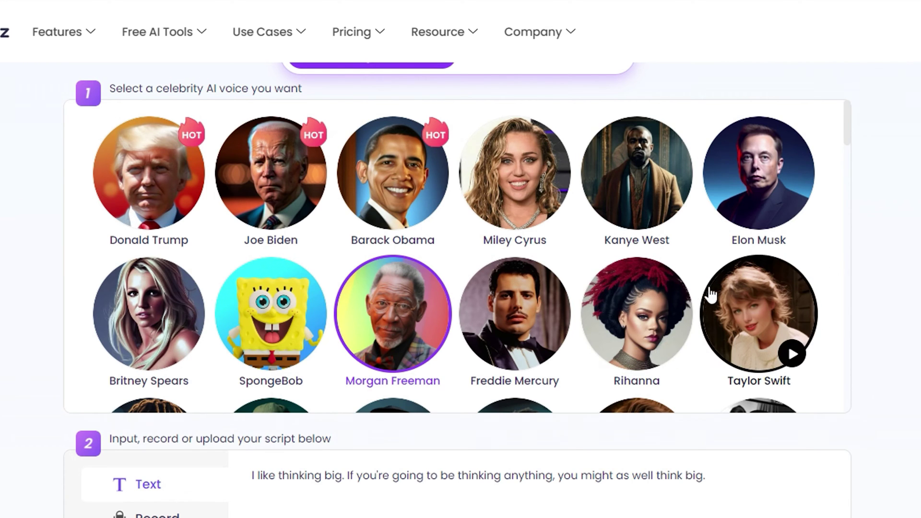
pyautogui.click(671, 353)
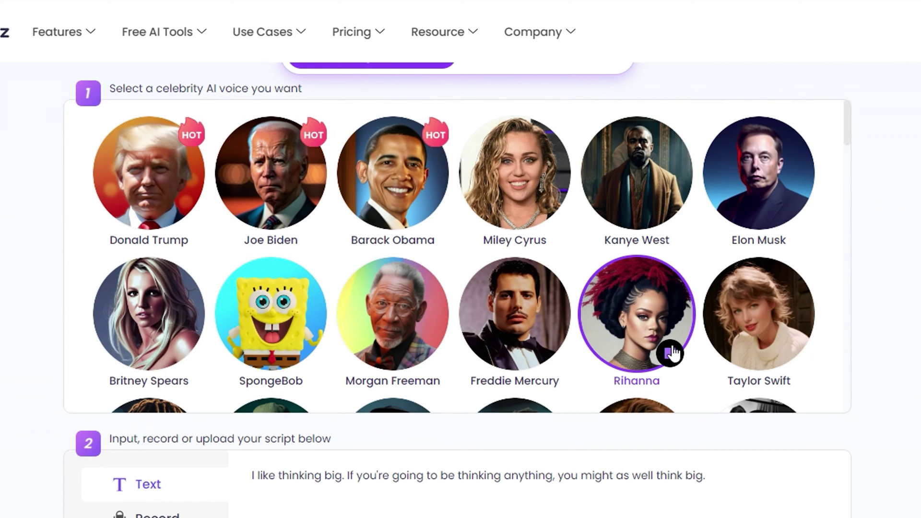
pyautogui.click(795, 355)
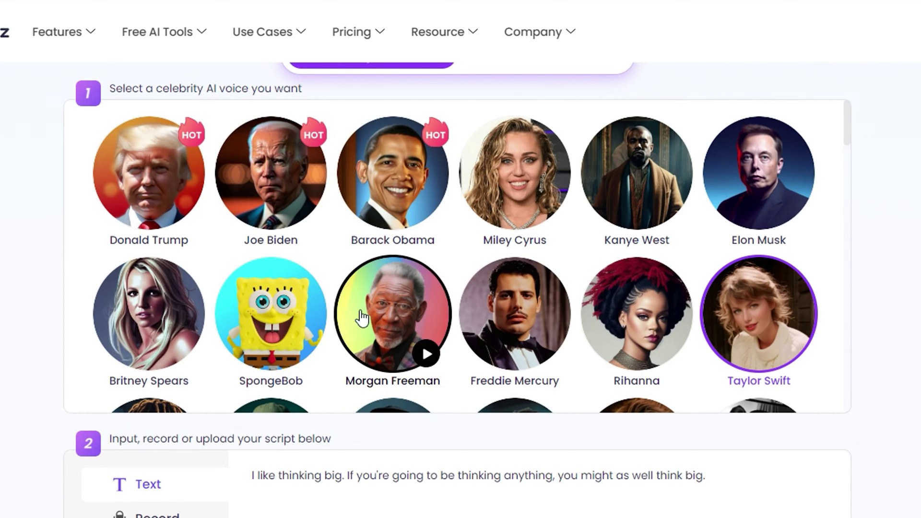
# Preview the Eminem, Jay Z and Beyoncé voices further down the grid.
pyautogui.scroll(-3, 347, 321)
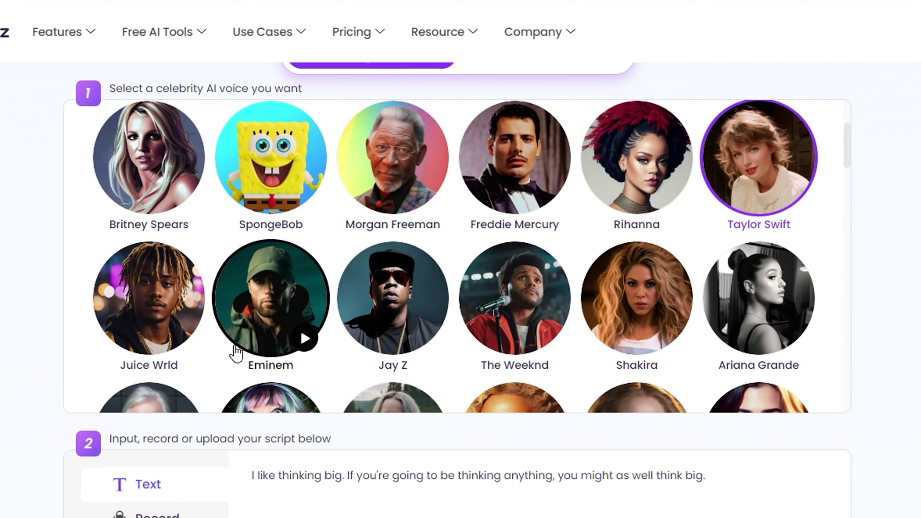
pyautogui.click(304, 339)
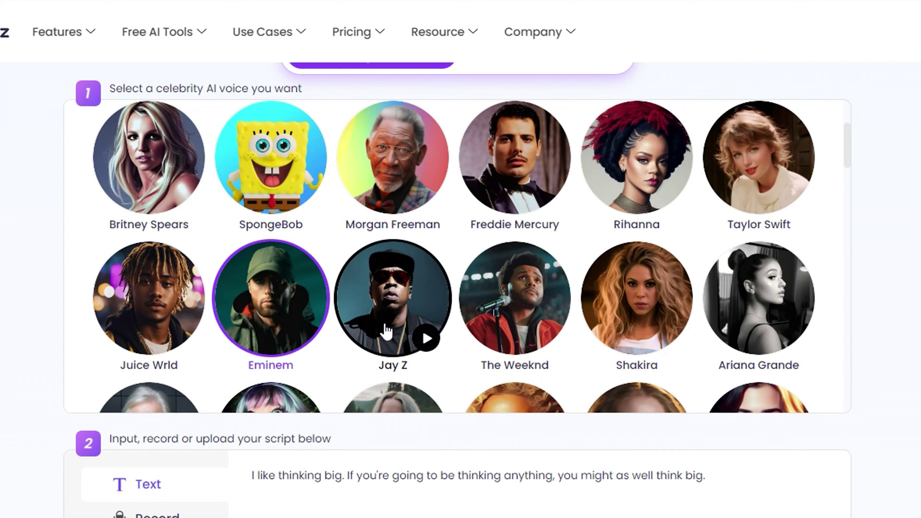
pyautogui.click(425, 339)
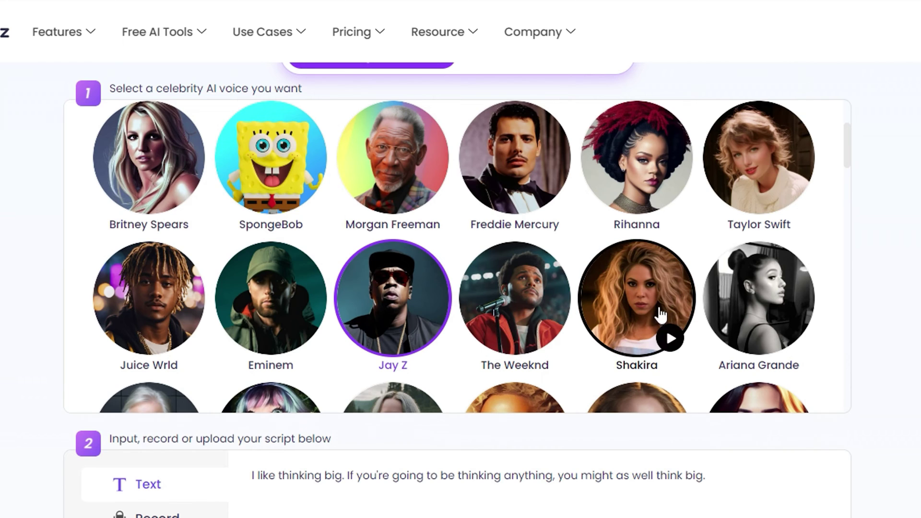
pyautogui.scroll(-3, 825, 307)
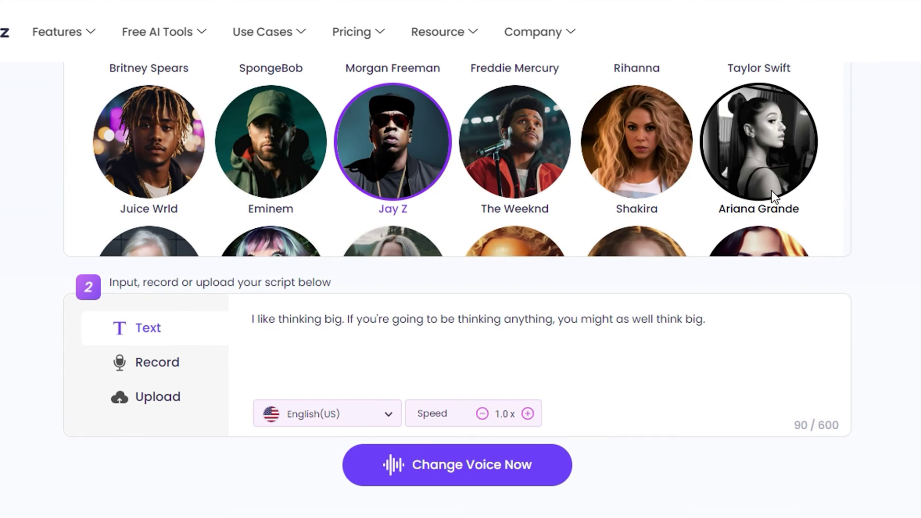
pyautogui.scroll(-2, 269, 181)
pyautogui.scroll(-1, 269, 181)
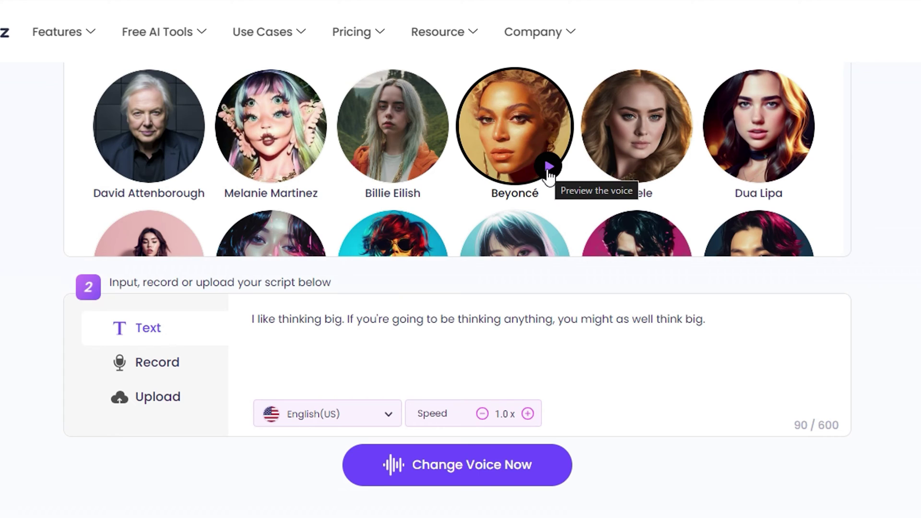
pyautogui.click(548, 168)
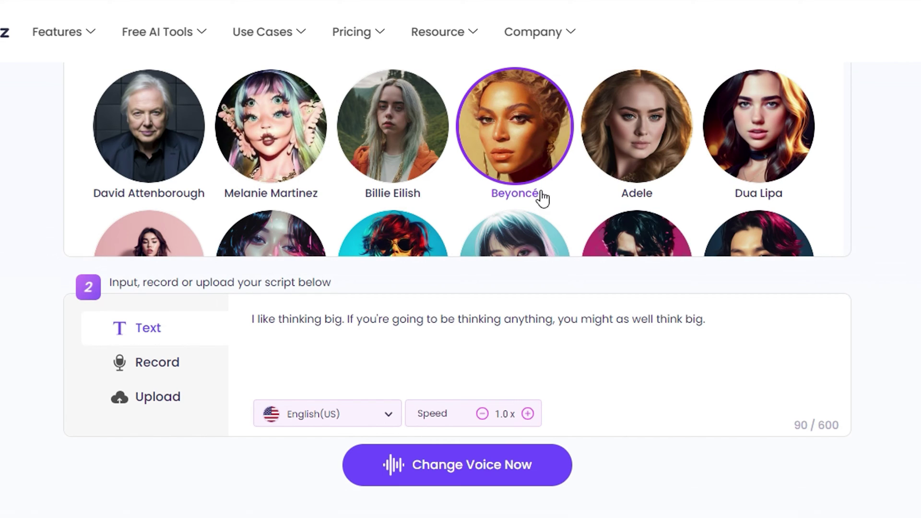
# Select and preview Kylian Mbappé's voice.
pyautogui.scroll(-2, 369, 160)
pyautogui.scroll(-2, 368, 160)
pyautogui.scroll(-3, 420, 148)
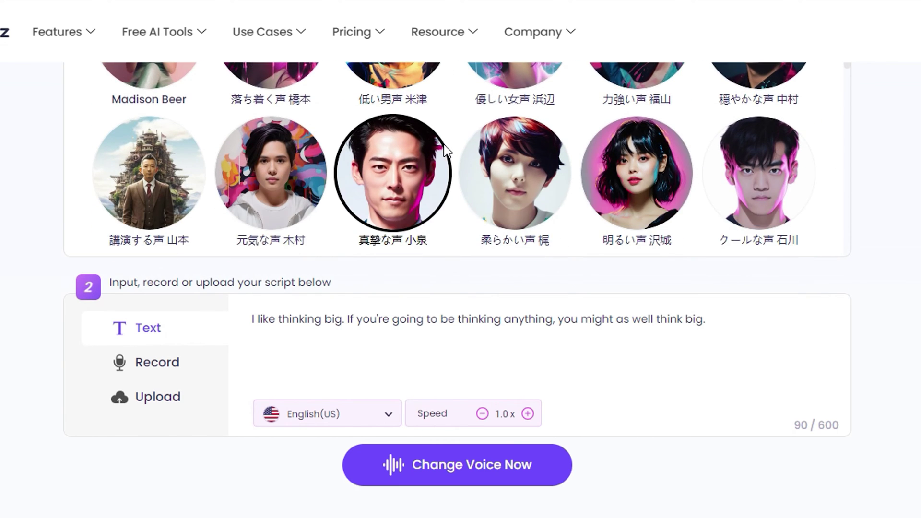
pyautogui.scroll(-2, 413, 159)
pyautogui.scroll(-3, 392, 155)
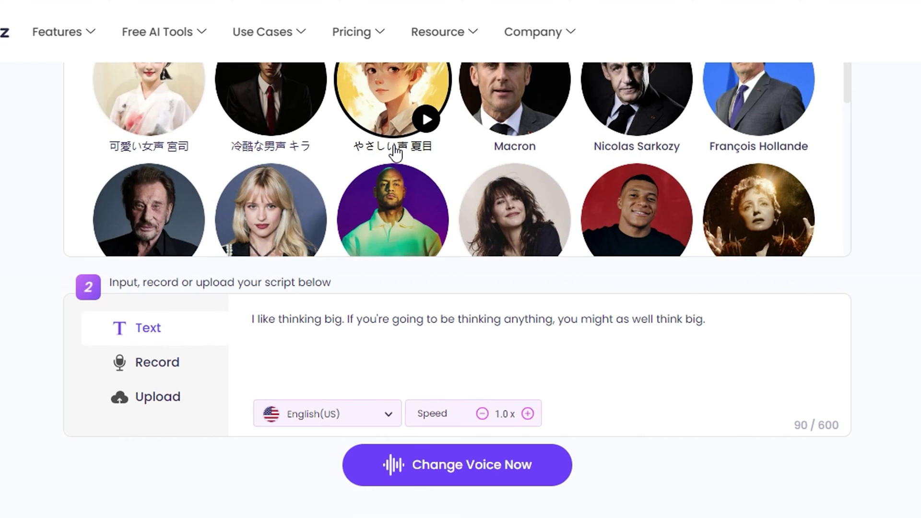
pyautogui.scroll(-2, 369, 160)
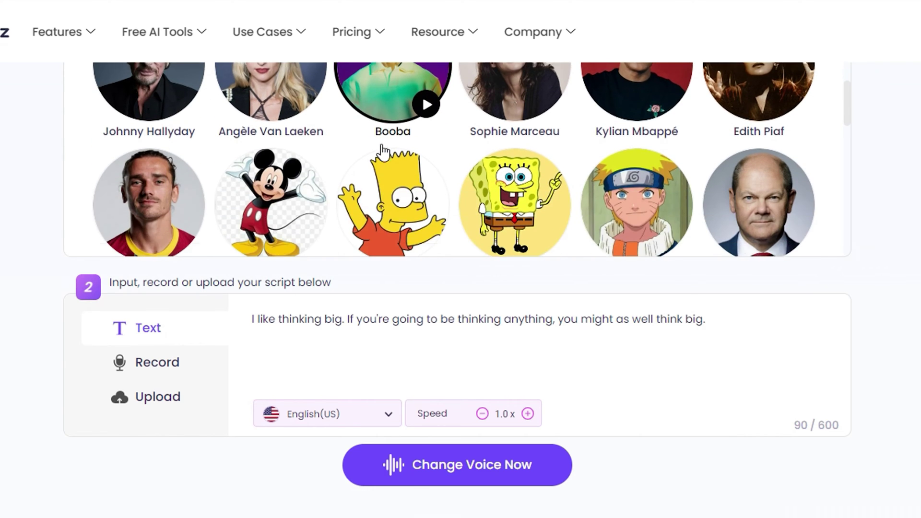
pyautogui.scroll(3, 558, 192)
pyautogui.scroll(-2, 600, 149)
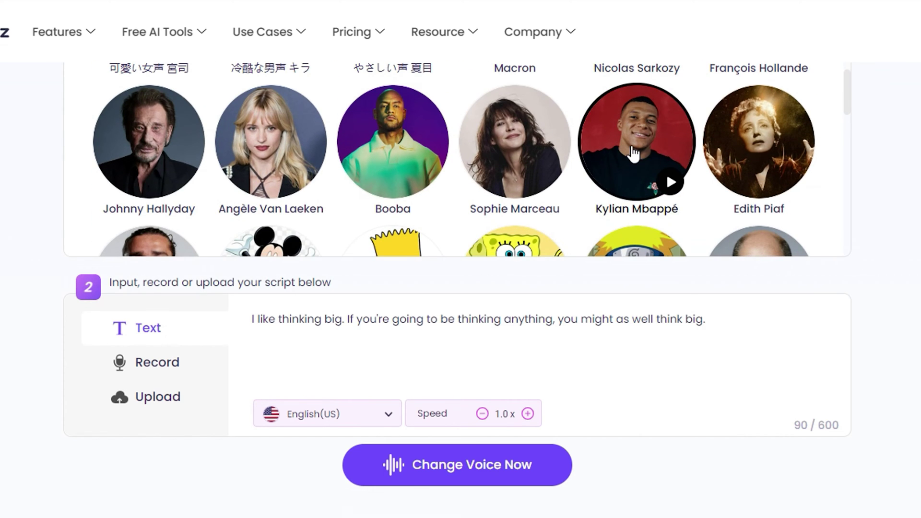
pyautogui.click(670, 182)
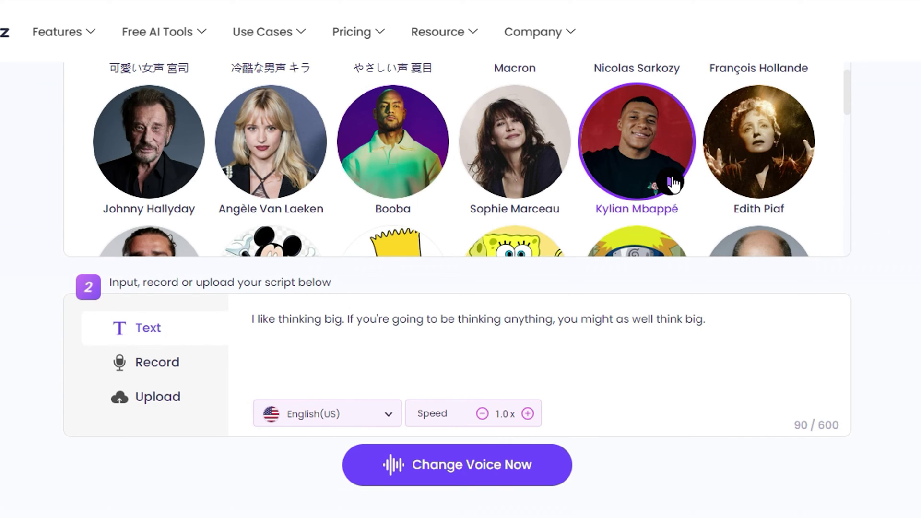
pyautogui.scroll(-3, 538, 141)
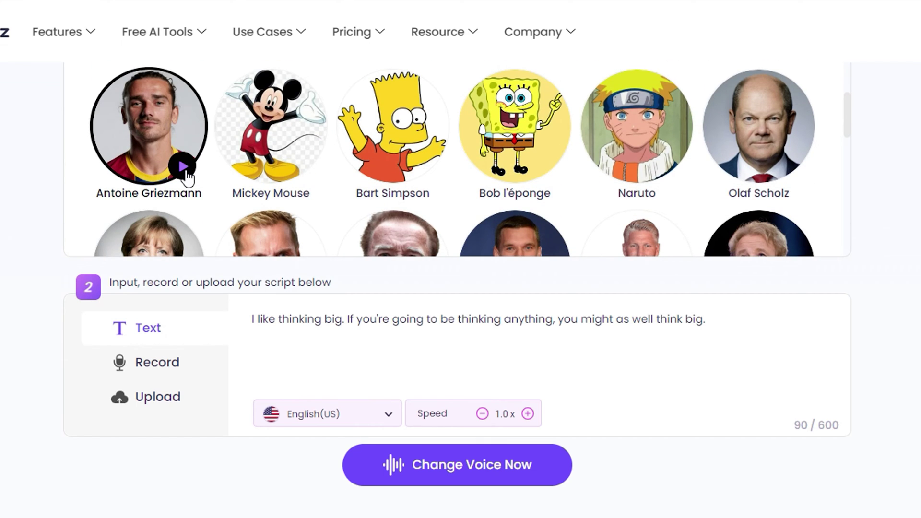
# Preview Antoine Griezmann's voice, then Arnold Schwarzenegger's voice.
pyautogui.click(182, 168)
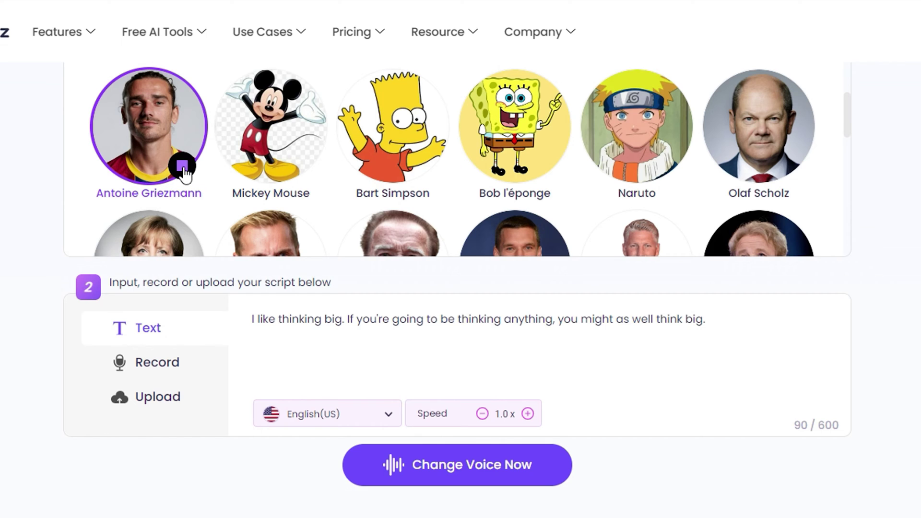
pyautogui.click(186, 166)
pyautogui.scroll(-3, 381, 140)
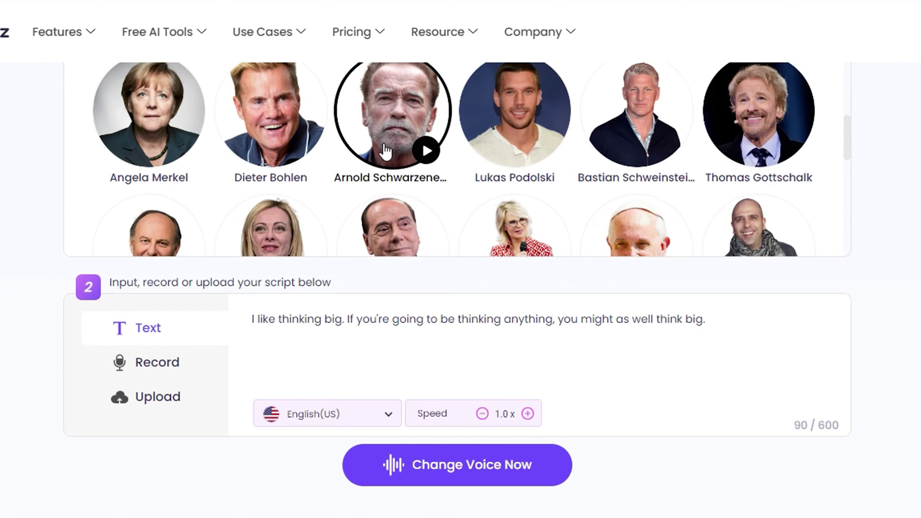
pyautogui.click(426, 152)
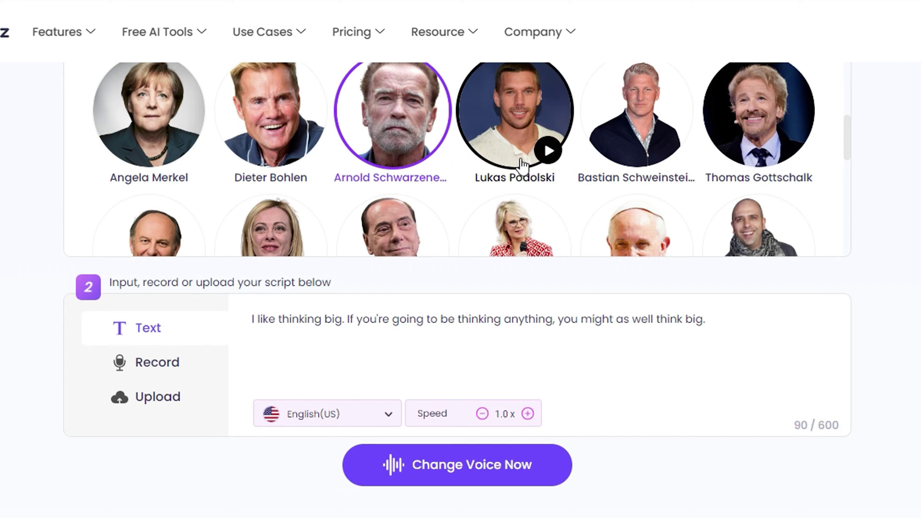
pyautogui.moveTo(645, 144)
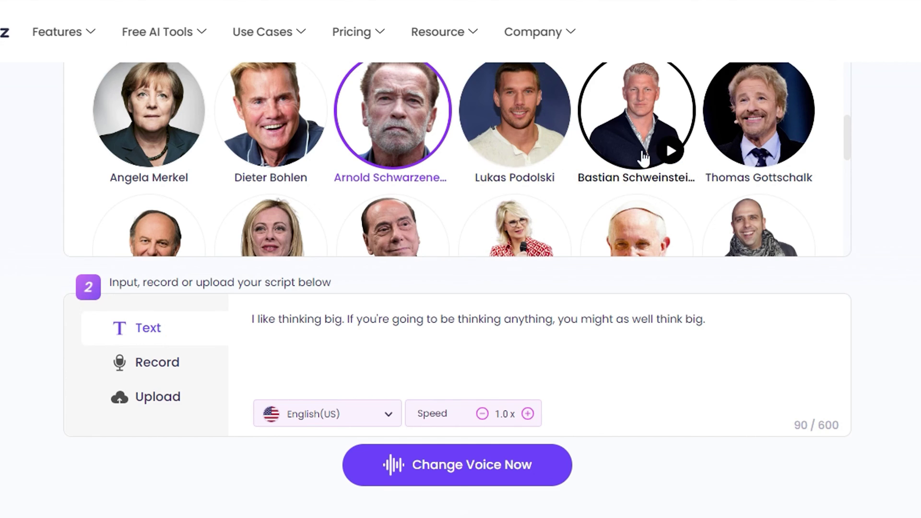
pyautogui.scroll(-2, 432, 142)
pyautogui.scroll(-3, 430, 172)
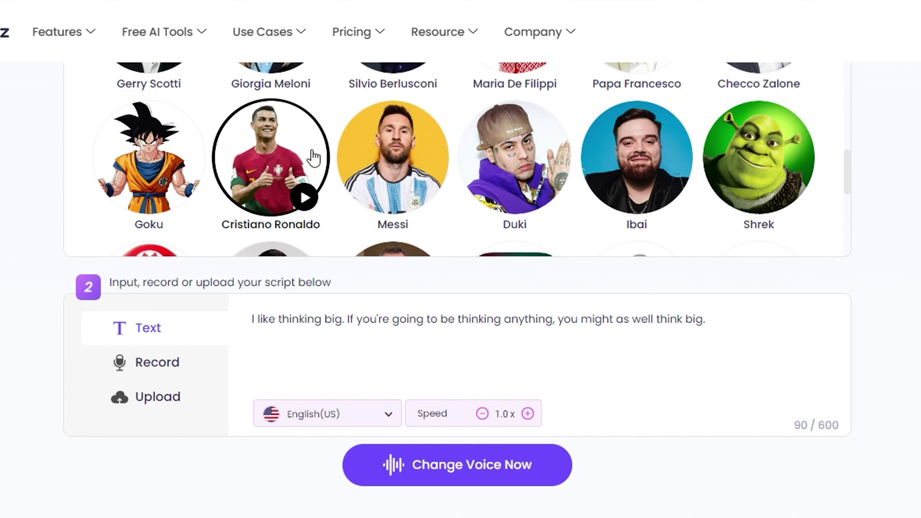
# Preview the Cristiano Ronaldo, Messi and Neymar voices.
pyautogui.click(303, 198)
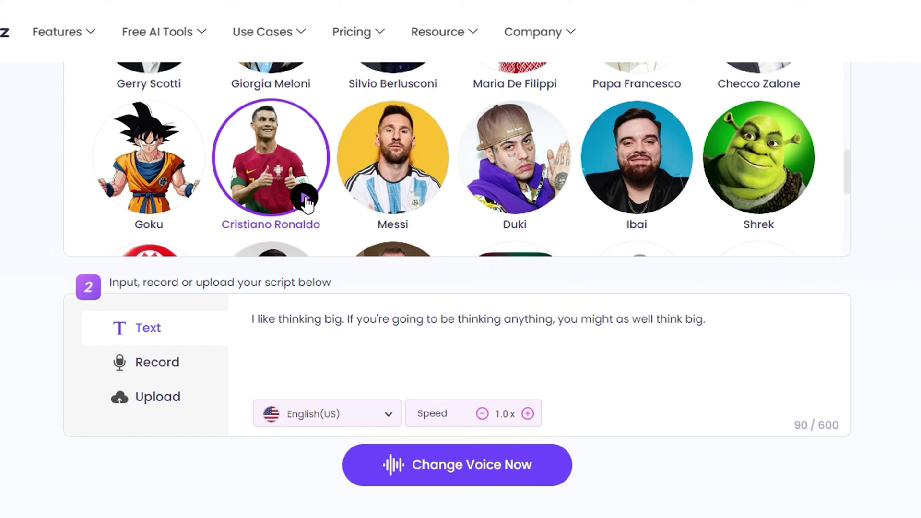
pyautogui.click(425, 197)
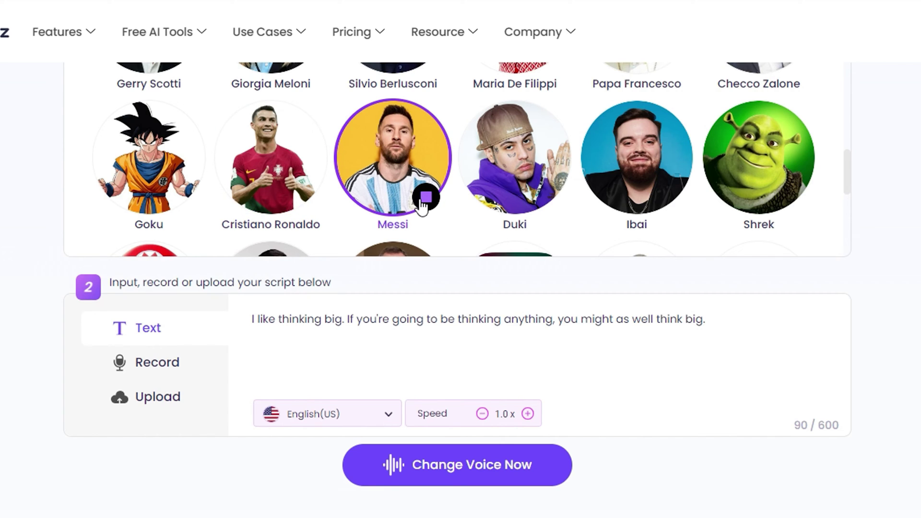
pyautogui.click(431, 197)
pyautogui.scroll(-3, 92, 160)
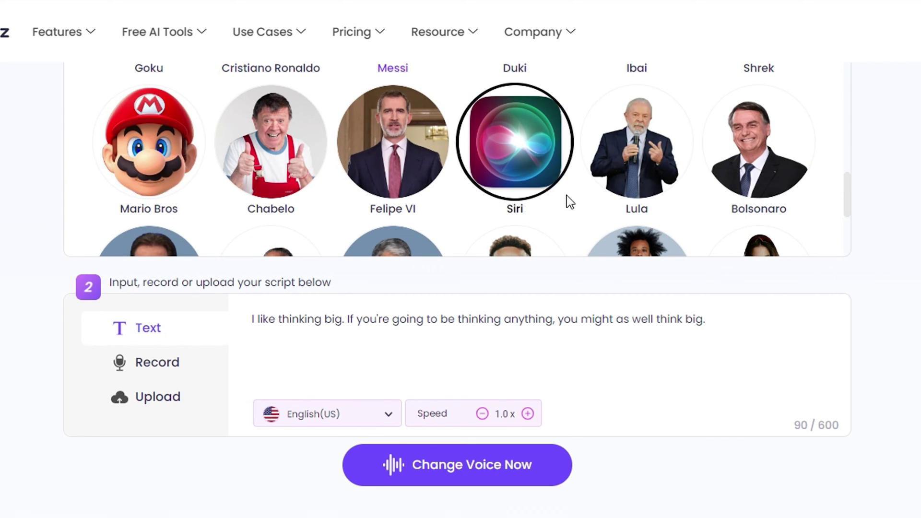
pyautogui.scroll(-2, 566, 195)
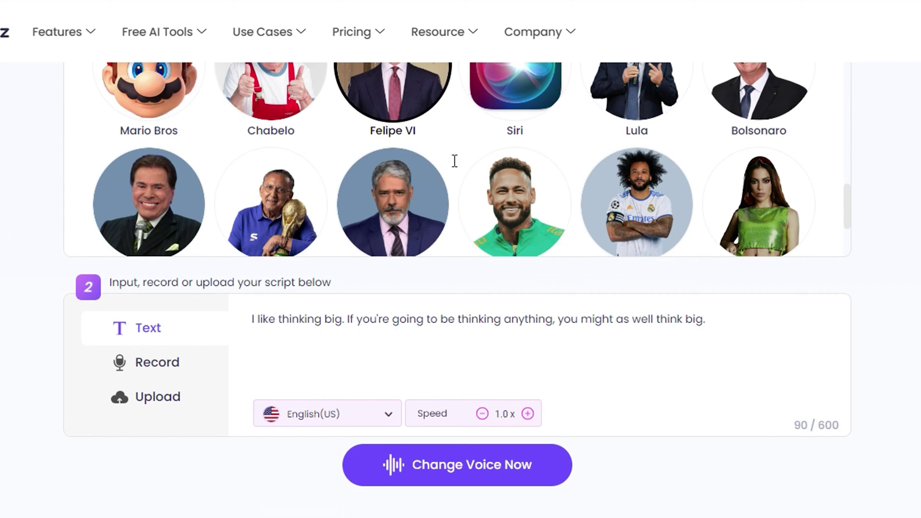
pyautogui.click(549, 242)
# Choose Jay Z as the celebrity voice for the script.
pyautogui.scroll(-2, 565, 170)
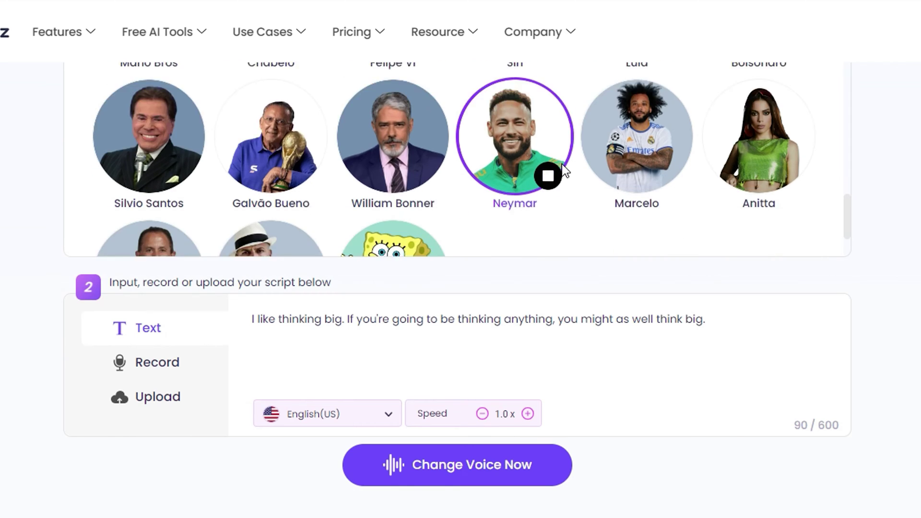
pyautogui.scroll(-1, 556, 163)
pyautogui.scroll(1, 554, 166)
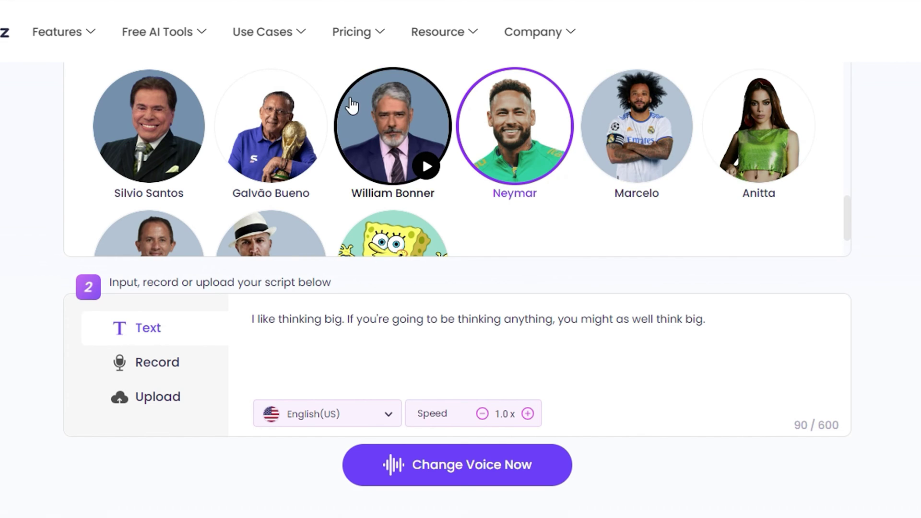
pyautogui.scroll(-4, 312, 125)
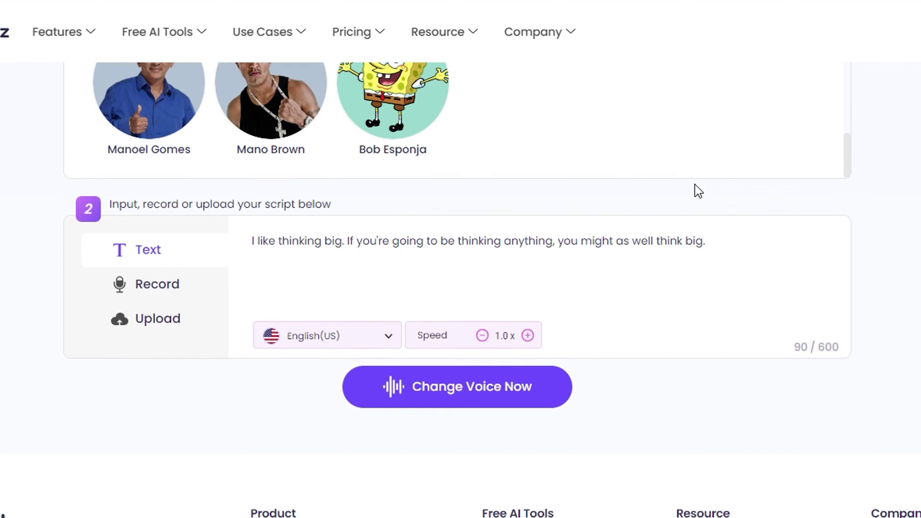
pyautogui.scroll(5, 693, 189)
pyautogui.scroll(3, 672, 304)
pyautogui.scroll(6, 801, 322)
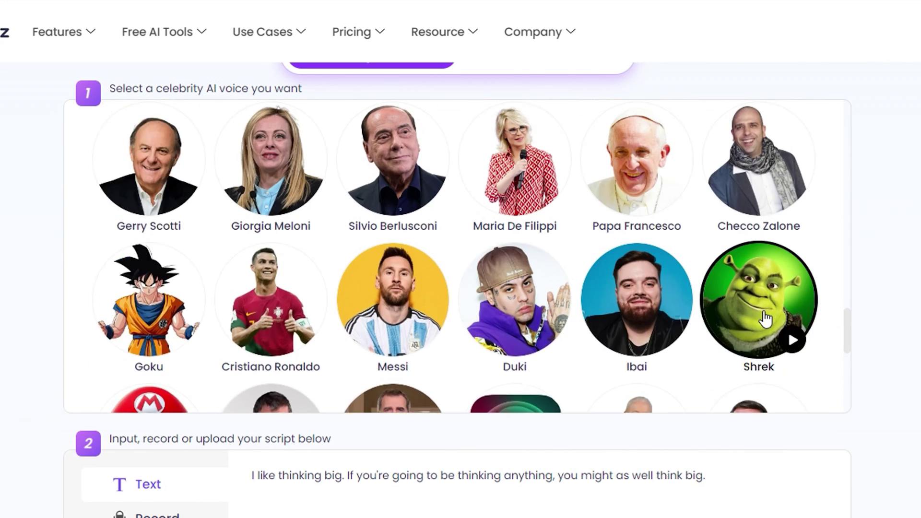
pyautogui.scroll(8, 674, 295)
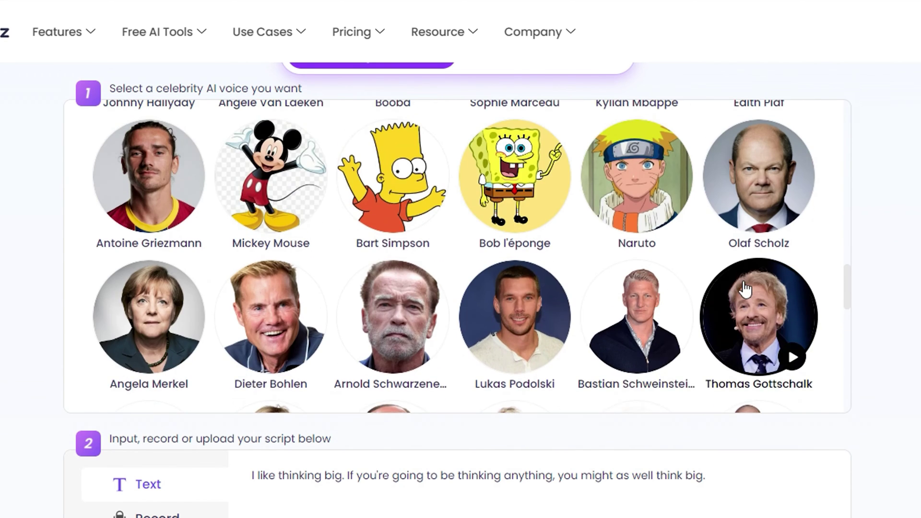
pyautogui.scroll(1, 719, 278)
pyautogui.scroll(12, 720, 274)
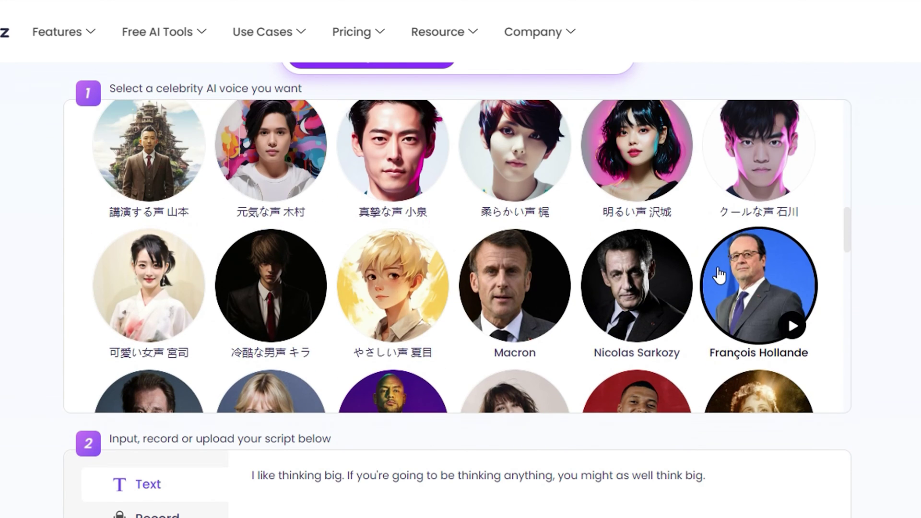
pyautogui.scroll(3, 554, 247)
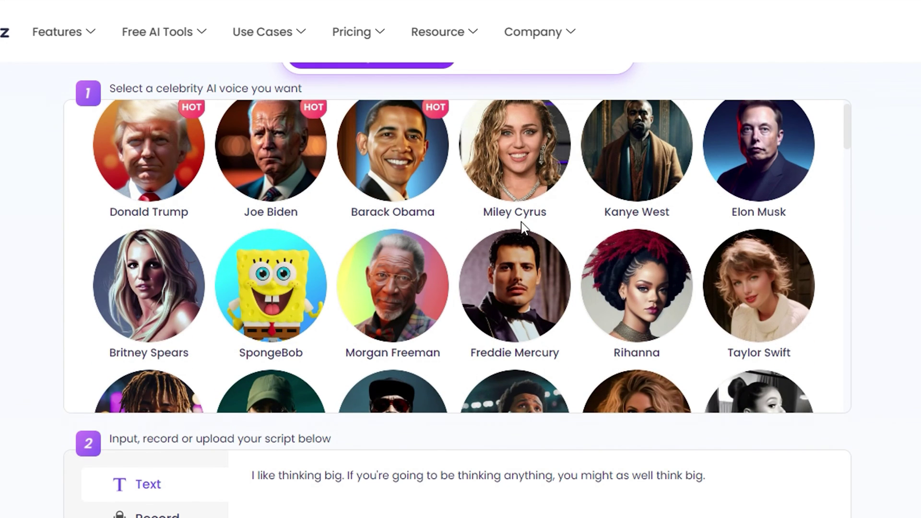
pyautogui.scroll(3, 523, 206)
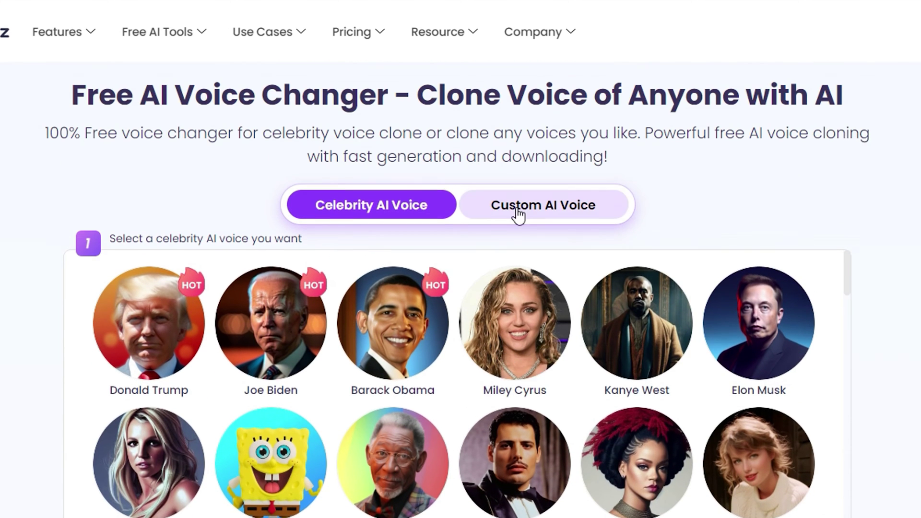
pyautogui.scroll(-3, 585, 281)
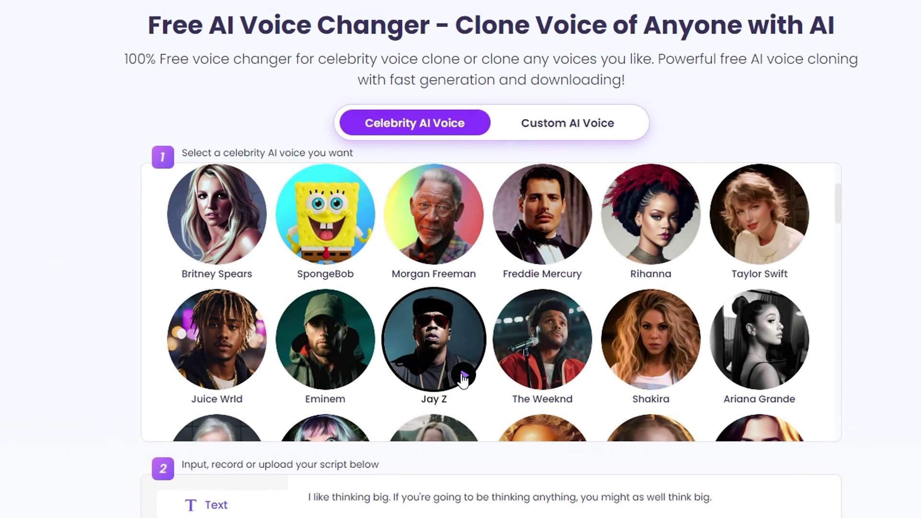
pyautogui.click(450, 343)
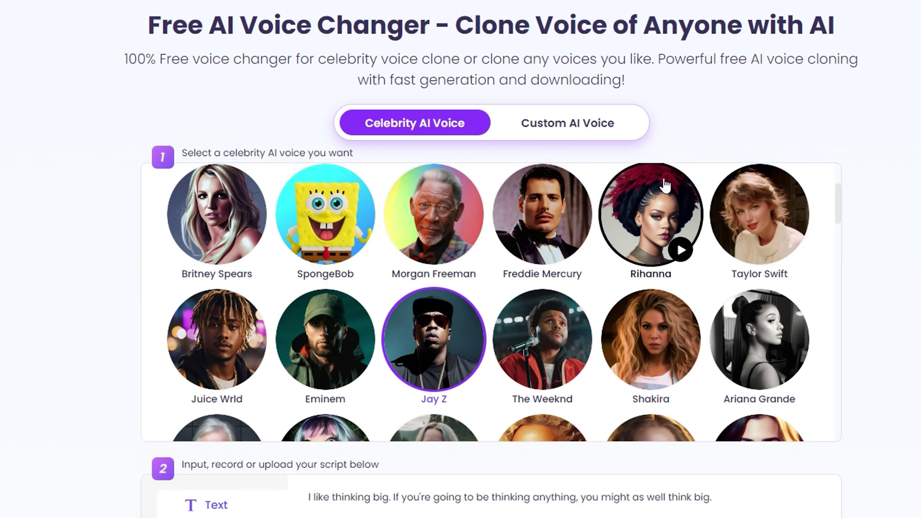
pyautogui.scroll(-6, 785, 212)
pyautogui.scroll(-10, 791, 211)
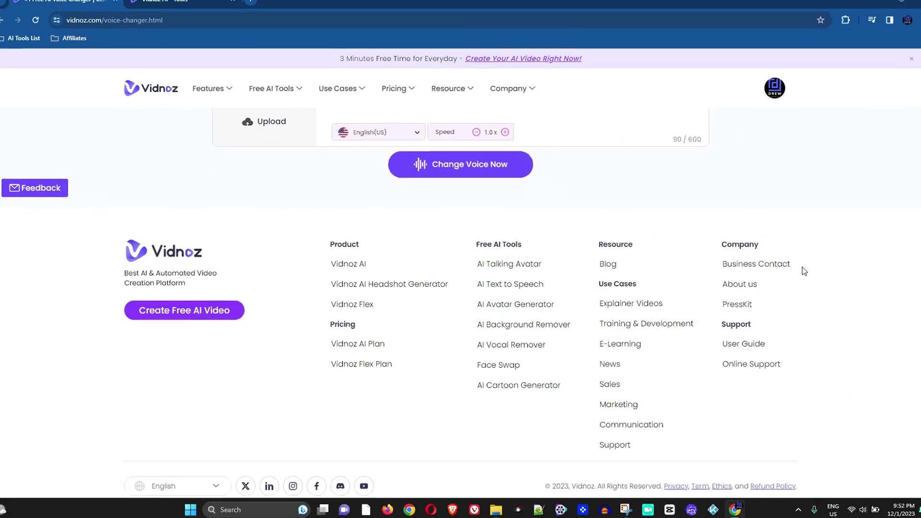
# Switch the script input from text to Record, then to Upload audio file.
pyautogui.scroll(4, 803, 273)
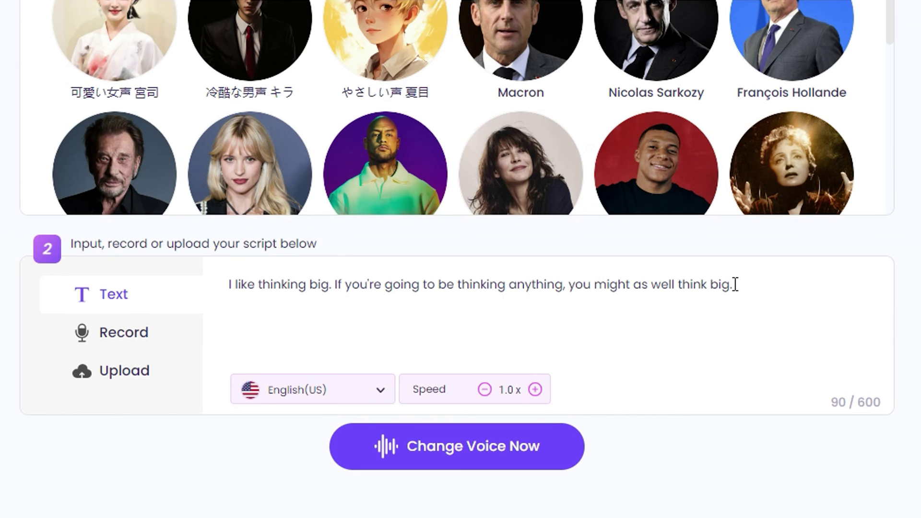
pyautogui.click(147, 340)
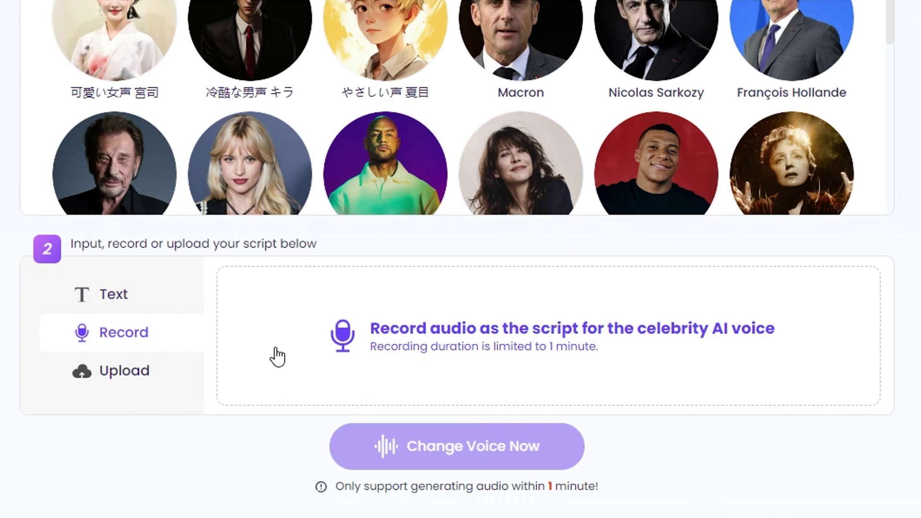
pyautogui.click(149, 378)
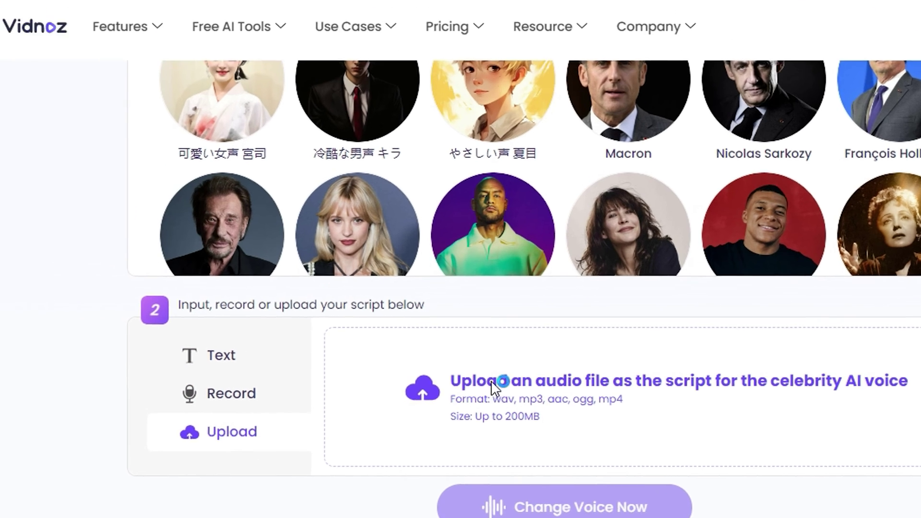
# Upload gdgf(1).mp3 from Downloads as the script audio.
pyautogui.click(384, 326)
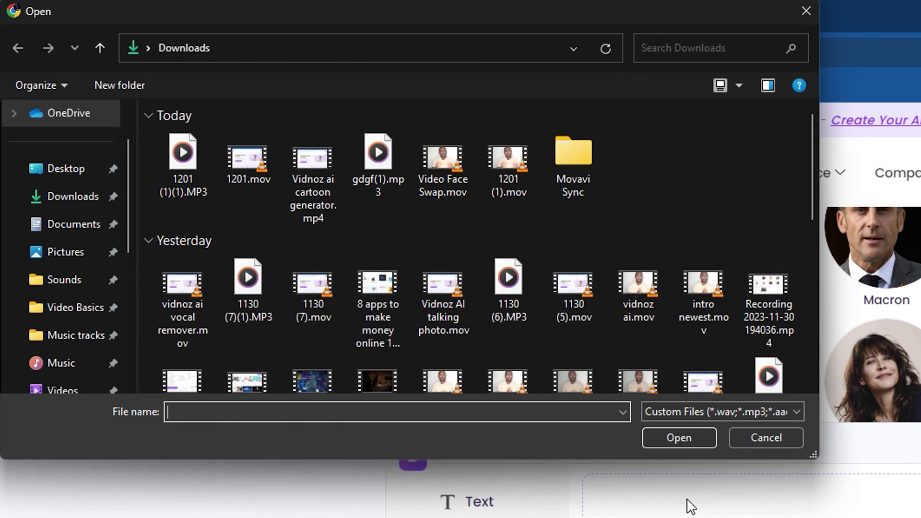
pyautogui.click(379, 185)
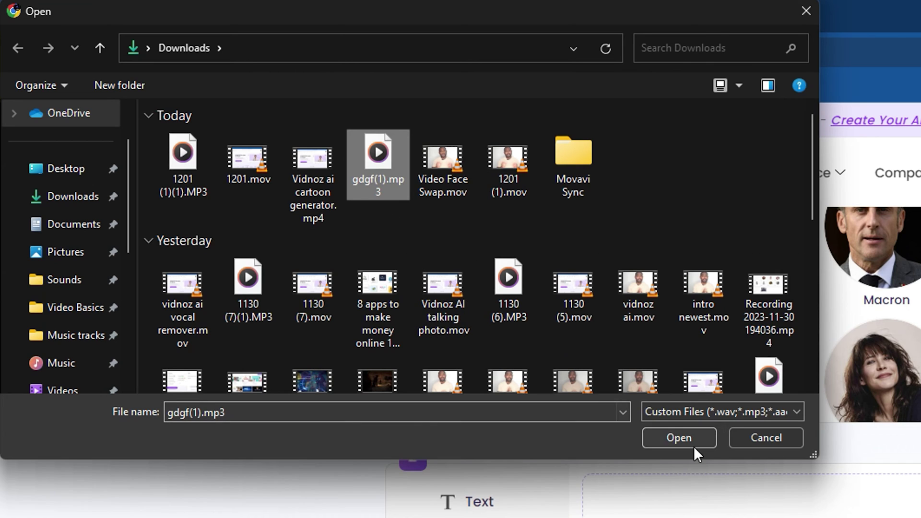
pyautogui.click(672, 437)
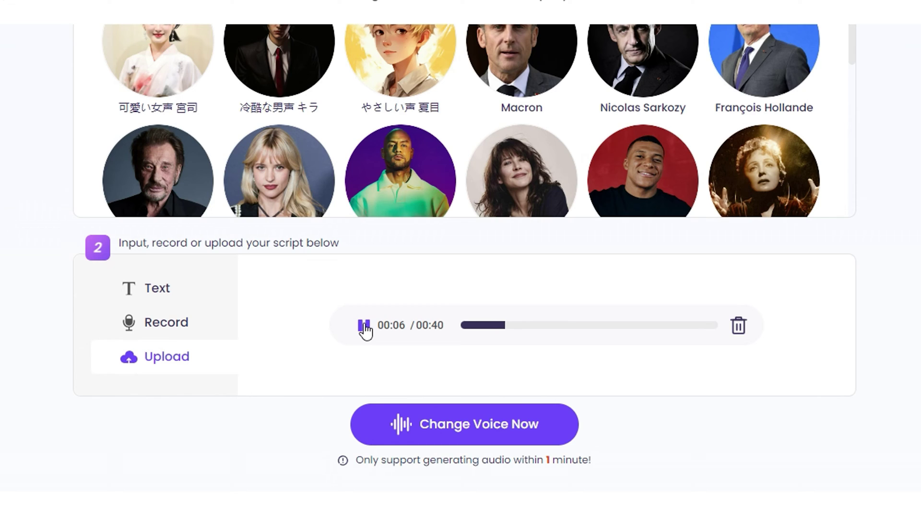
# Pause the uploaded audio, then play the generated 40-second clip and stop it at 00:10.
pyautogui.click(362, 324)
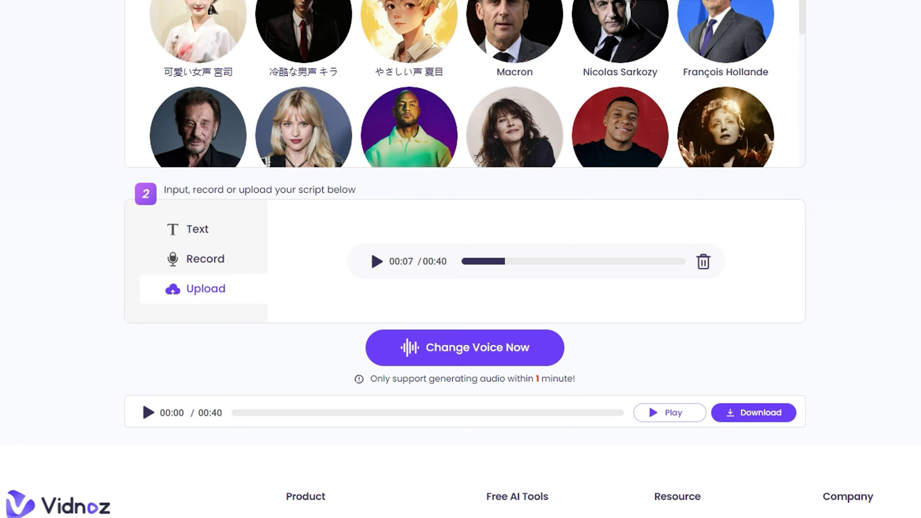
pyautogui.click(148, 413)
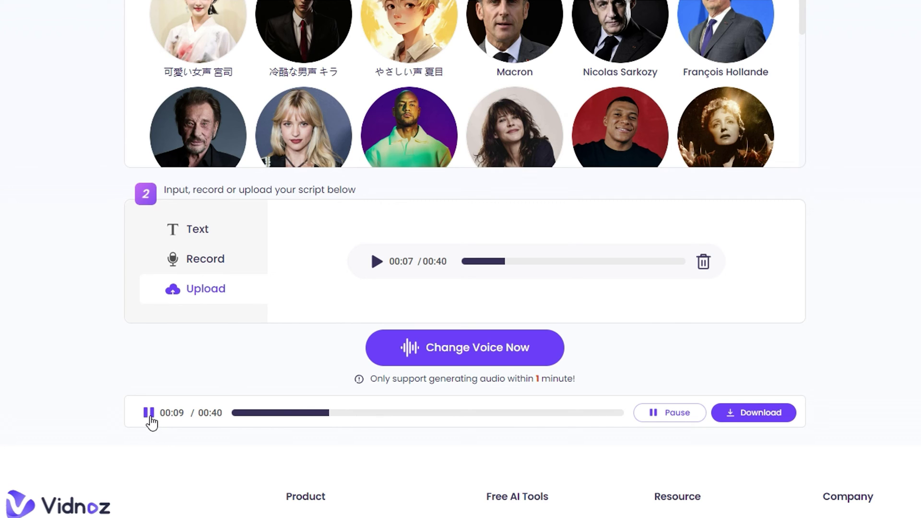
pyautogui.click(148, 413)
# Select Morgan Freeman's voice and generate a new clip from the uploaded audio.
pyautogui.scroll(6, 695, 304)
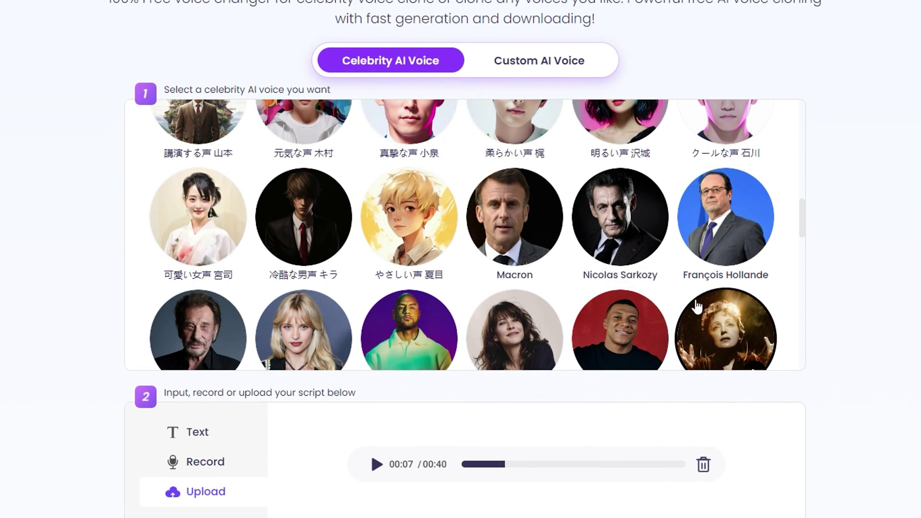
pyautogui.scroll(10, 462, 279)
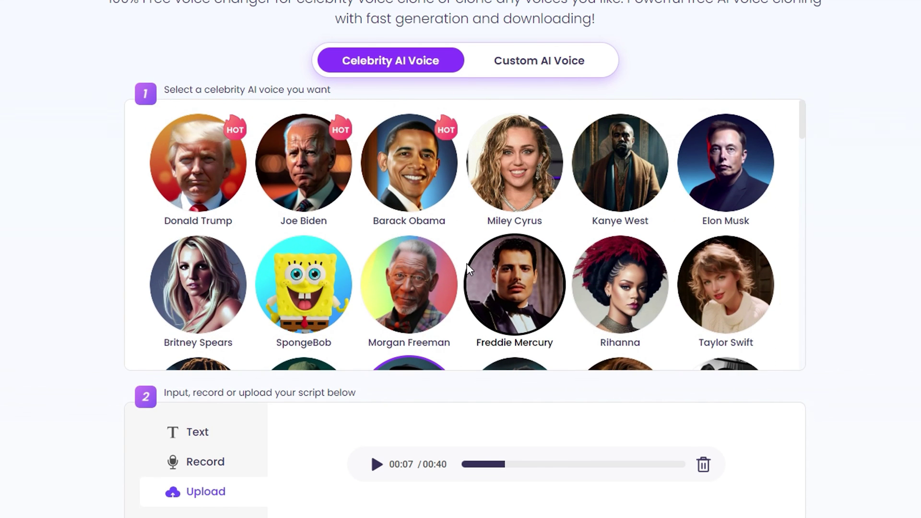
pyautogui.click(407, 280)
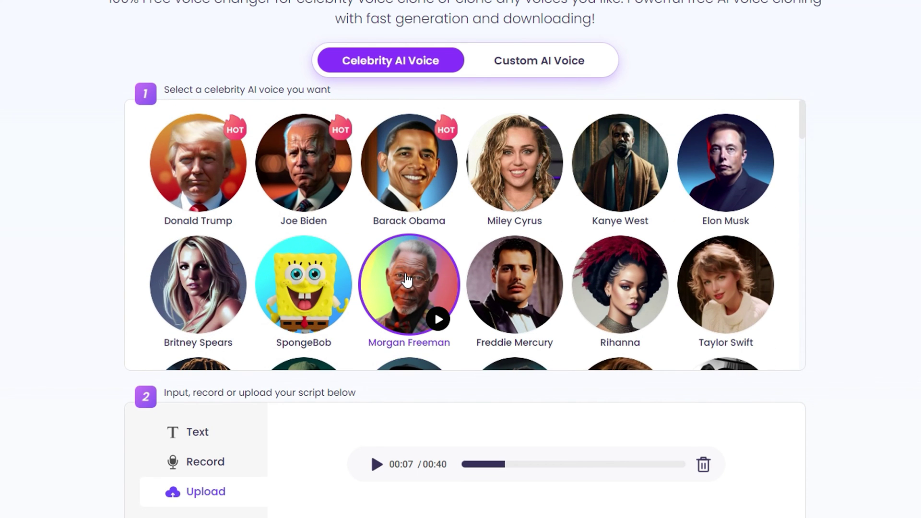
pyautogui.scroll(-5, 407, 281)
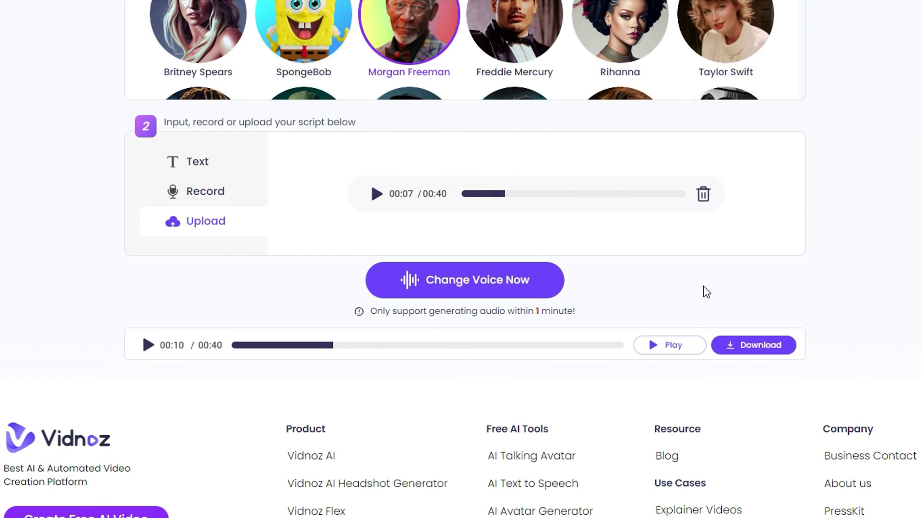
pyautogui.click(440, 290)
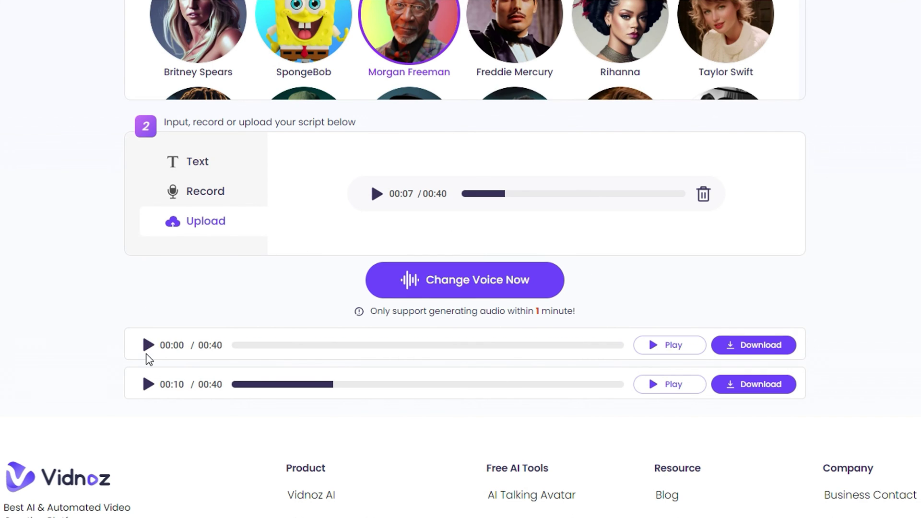
# Play the start of the Morgan Freeman clip, then pause it.
pyautogui.click(148, 346)
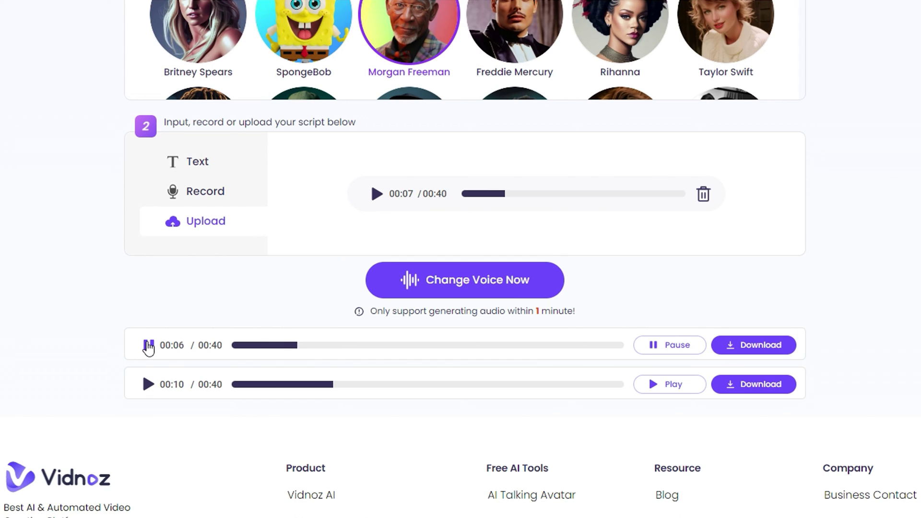
pyautogui.click(148, 346)
pyautogui.scroll(2, 768, 307)
pyautogui.scroll(2, 784, 303)
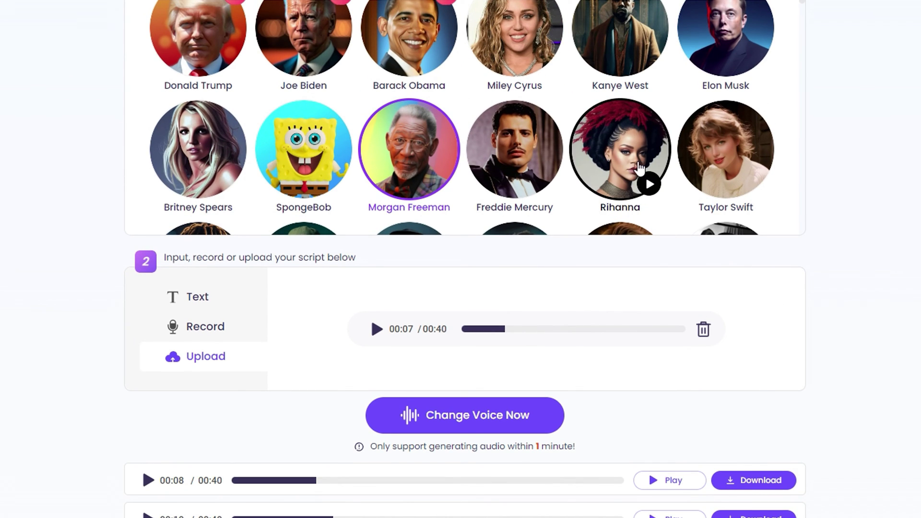
pyautogui.scroll(-2, 764, 384)
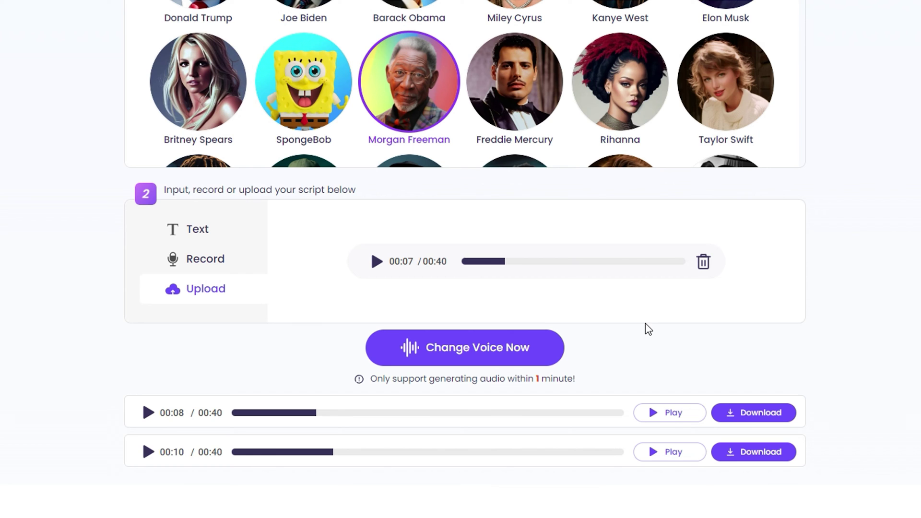
pyautogui.scroll(-3, 481, 289)
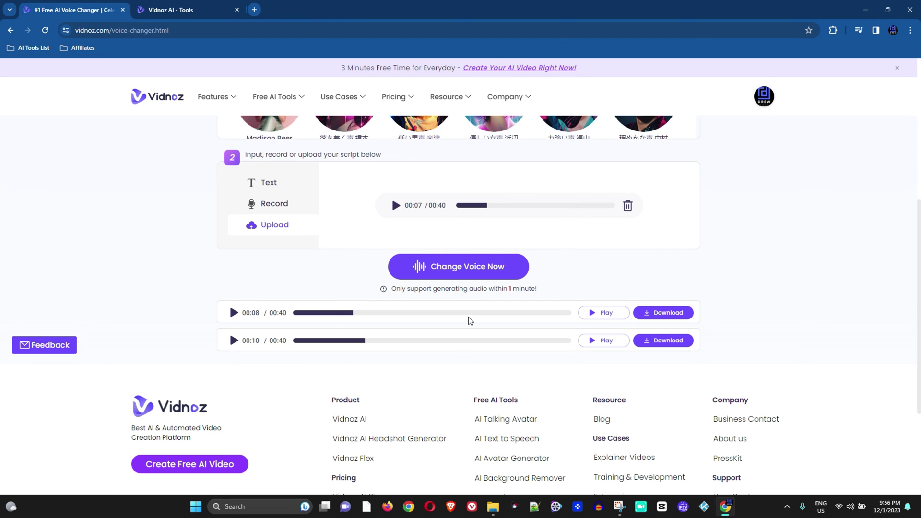
pyautogui.scroll(2, 527, 311)
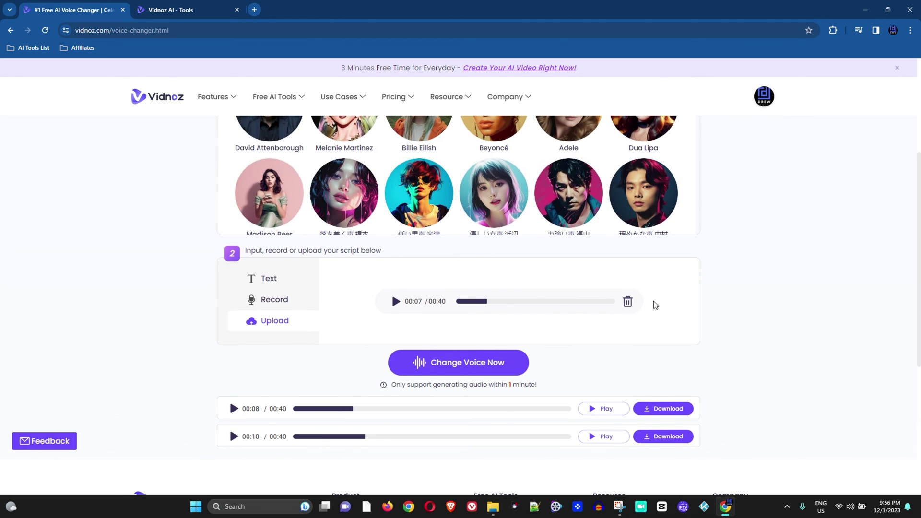
pyautogui.scroll(2, 468, 323)
# Generate the 'I like thinking big' text script in Miley Cyrus's voice.
pyautogui.click(274, 279)
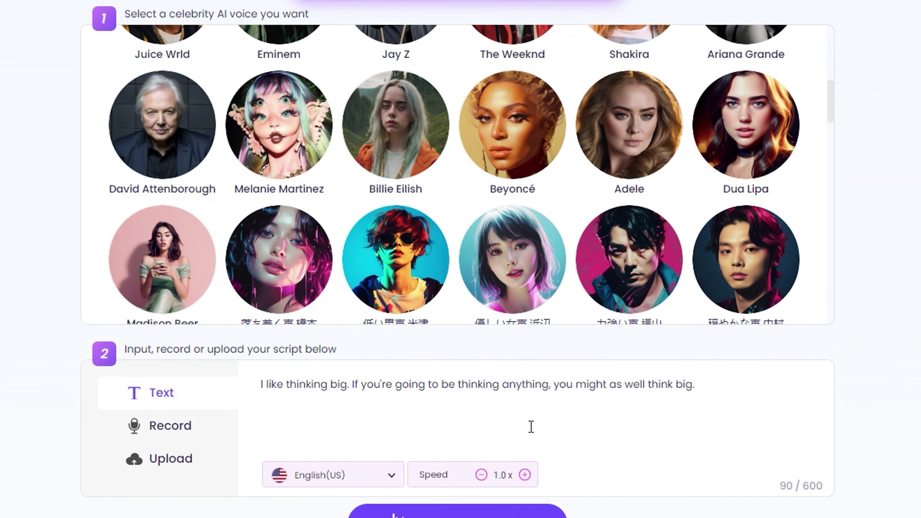
pyautogui.scroll(10, 496, 336)
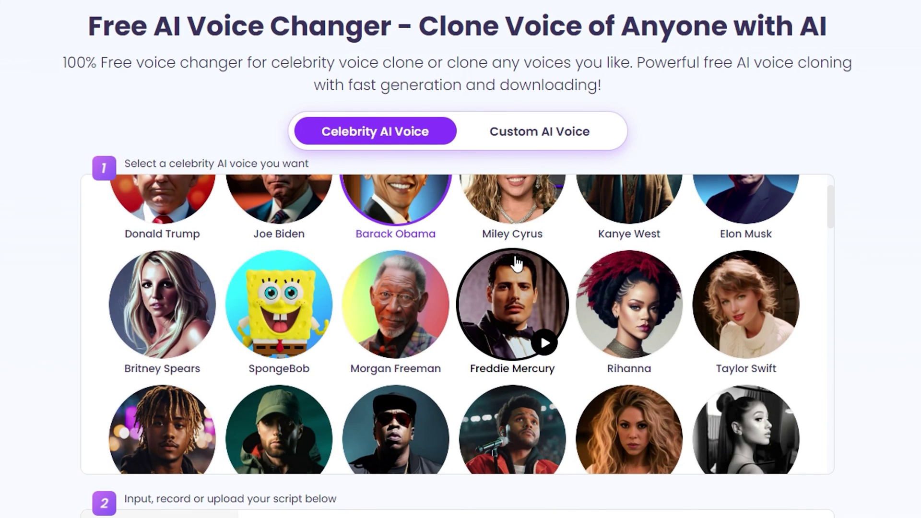
pyautogui.scroll(2, 508, 269)
pyautogui.click(523, 280)
pyautogui.scroll(-8, 668, 259)
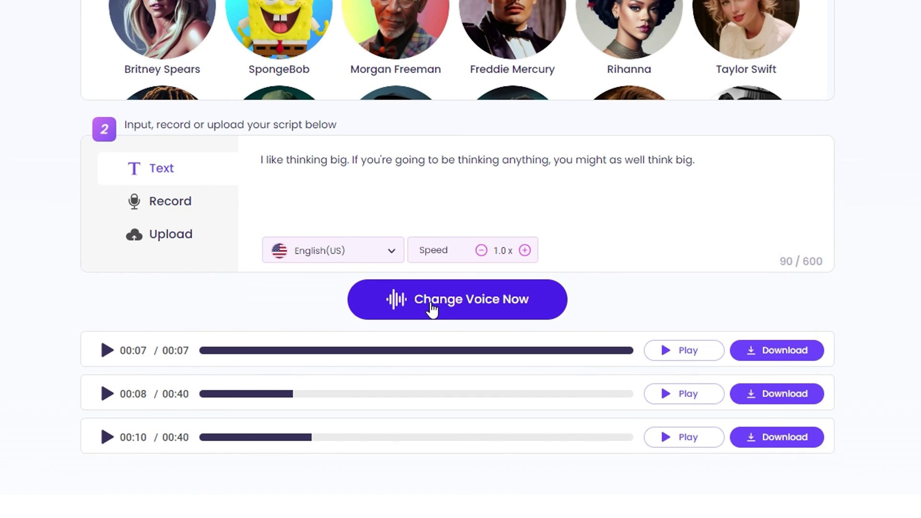
pyautogui.click(433, 310)
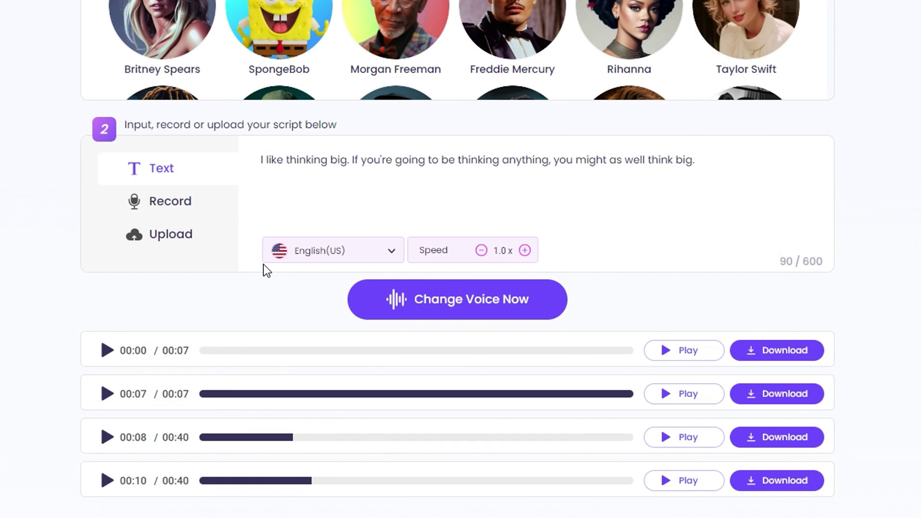
# Play the new 7-second Miley Cyrus clip to 00:06, then pause it.
pyautogui.click(108, 352)
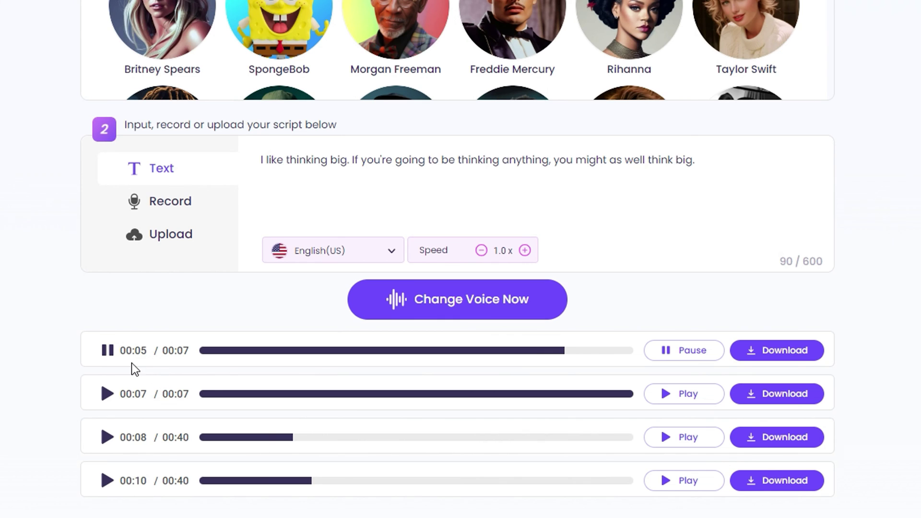
pyautogui.click(107, 351)
pyautogui.scroll(2, 603, 160)
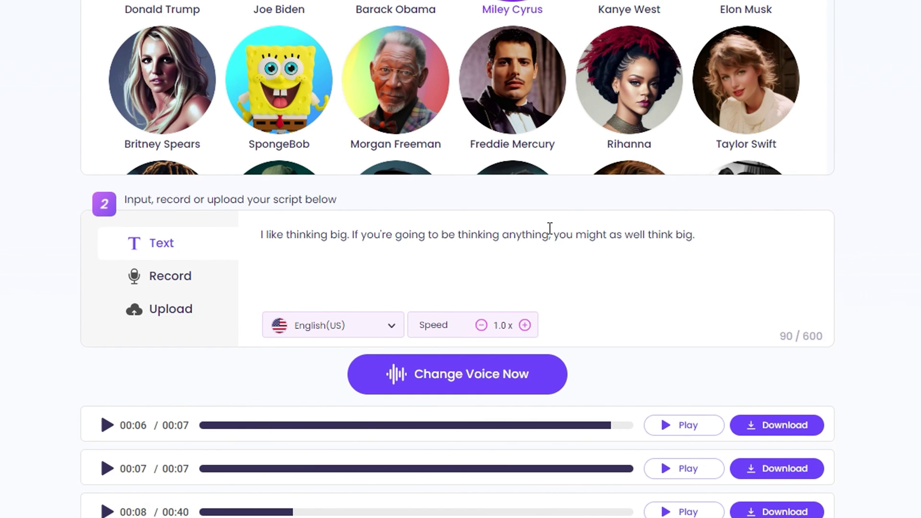
# Return to the page title and enable the Custom AI Voice toggle.
pyautogui.scroll(3, 717, 181)
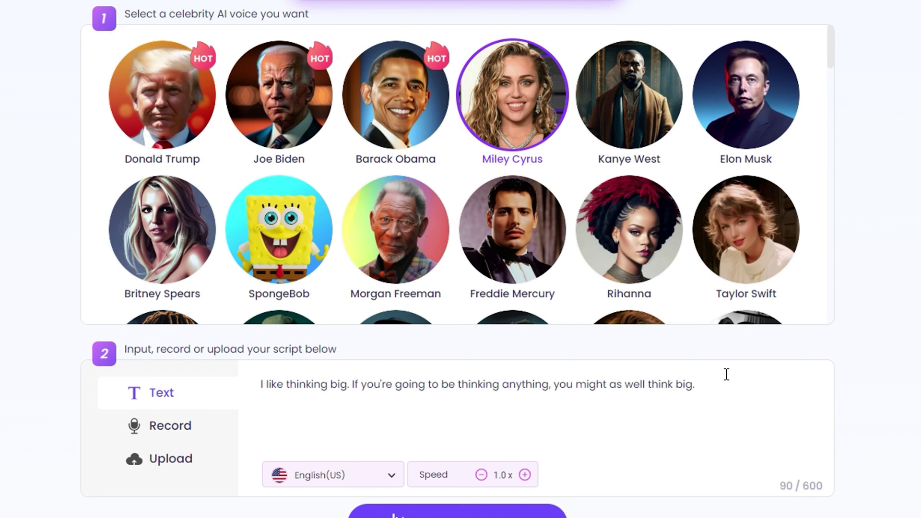
pyautogui.scroll(-3, 676, 355)
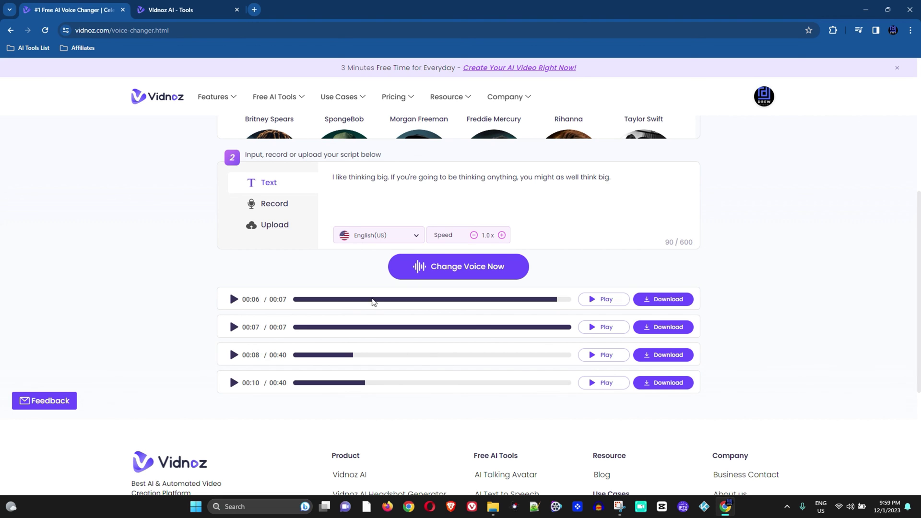
pyautogui.scroll(2, 586, 274)
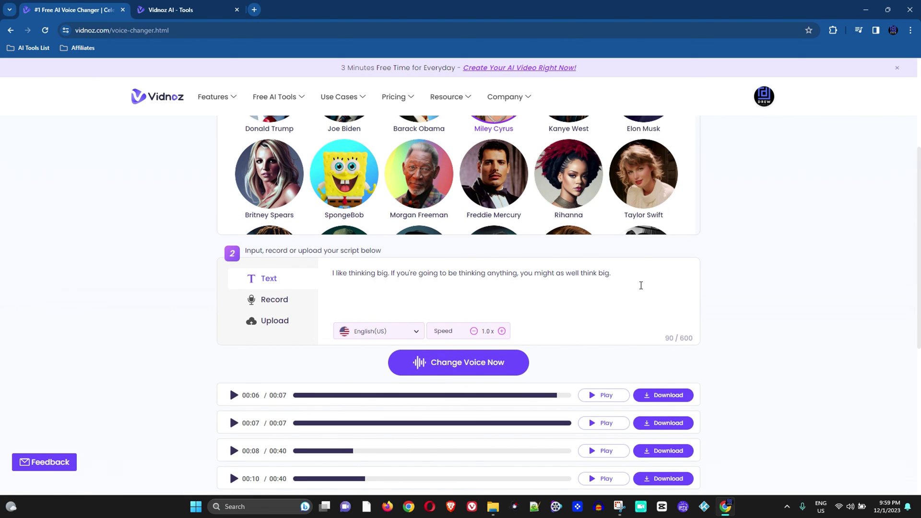
pyautogui.scroll(2, 641, 286)
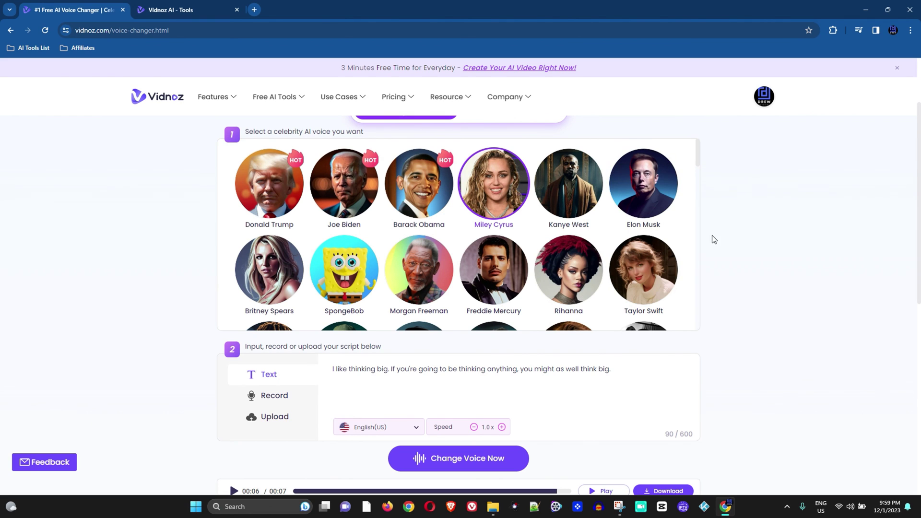
pyautogui.scroll(2, 671, 269)
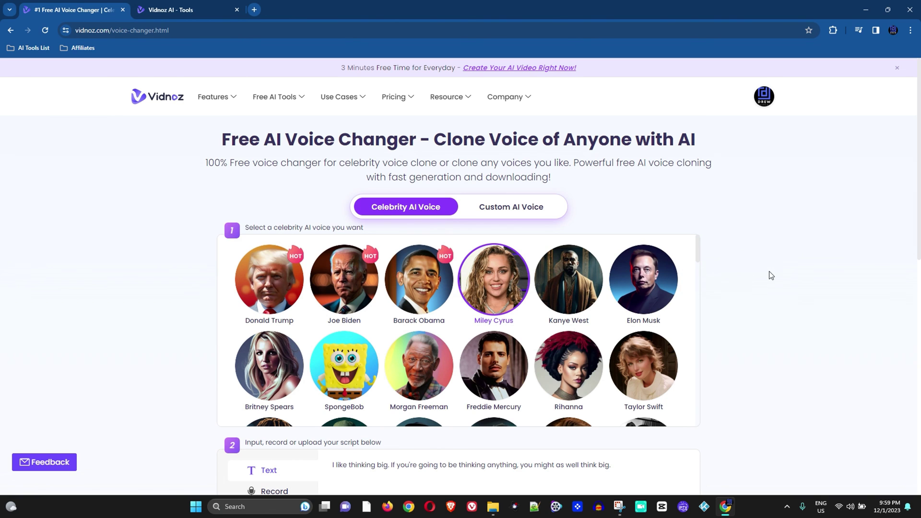
pyautogui.scroll(-3, 795, 275)
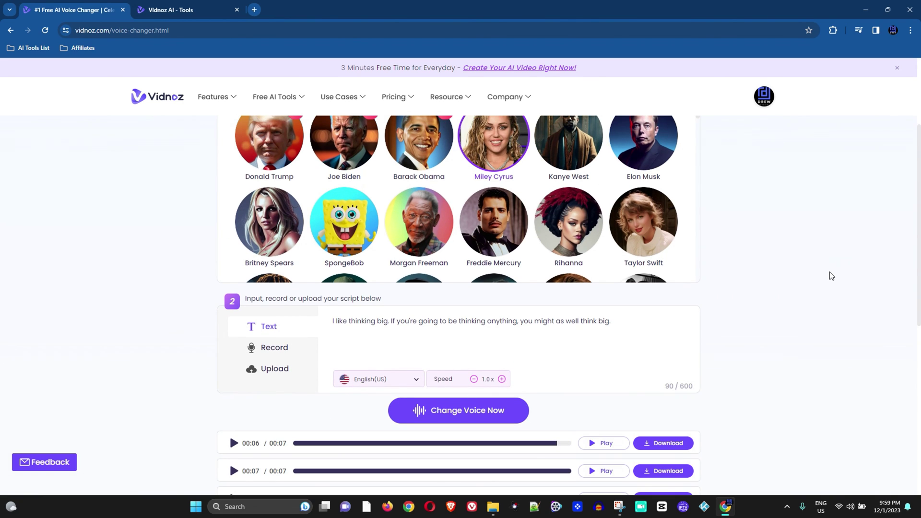
pyautogui.scroll(1, 827, 276)
pyautogui.scroll(2, 719, 261)
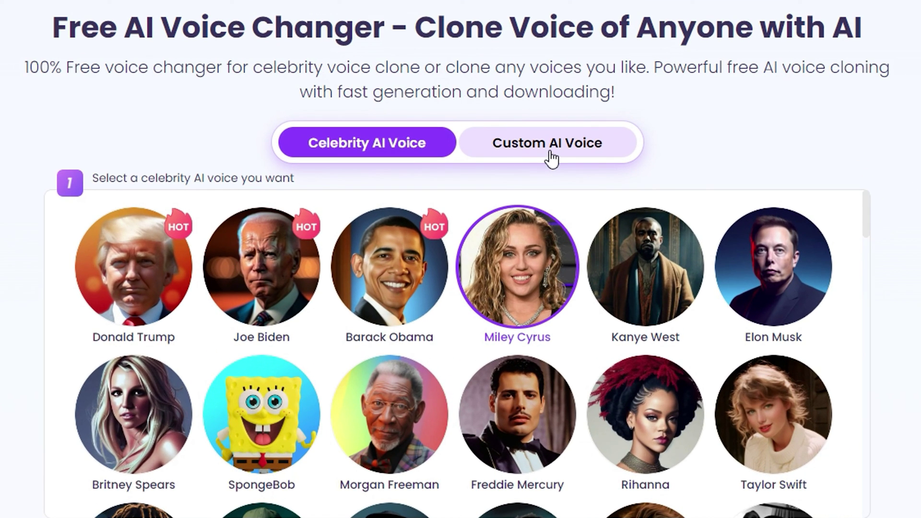
pyautogui.click(552, 156)
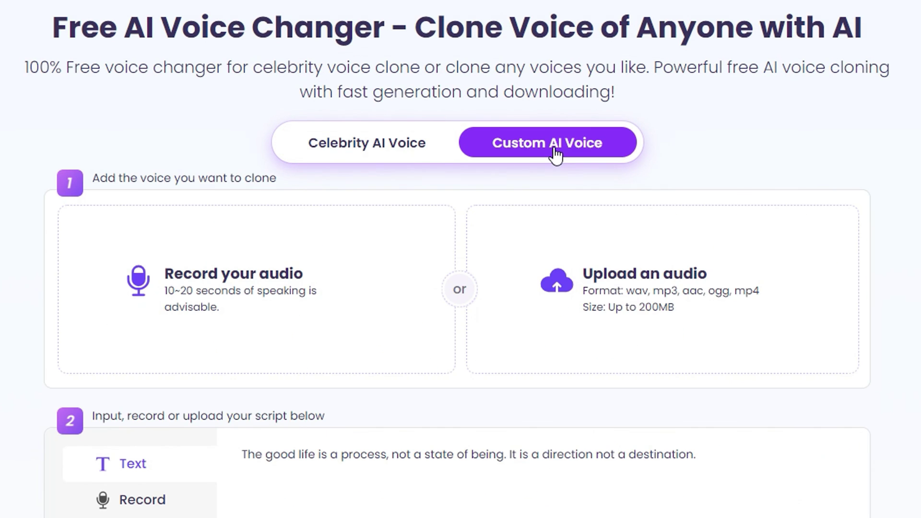